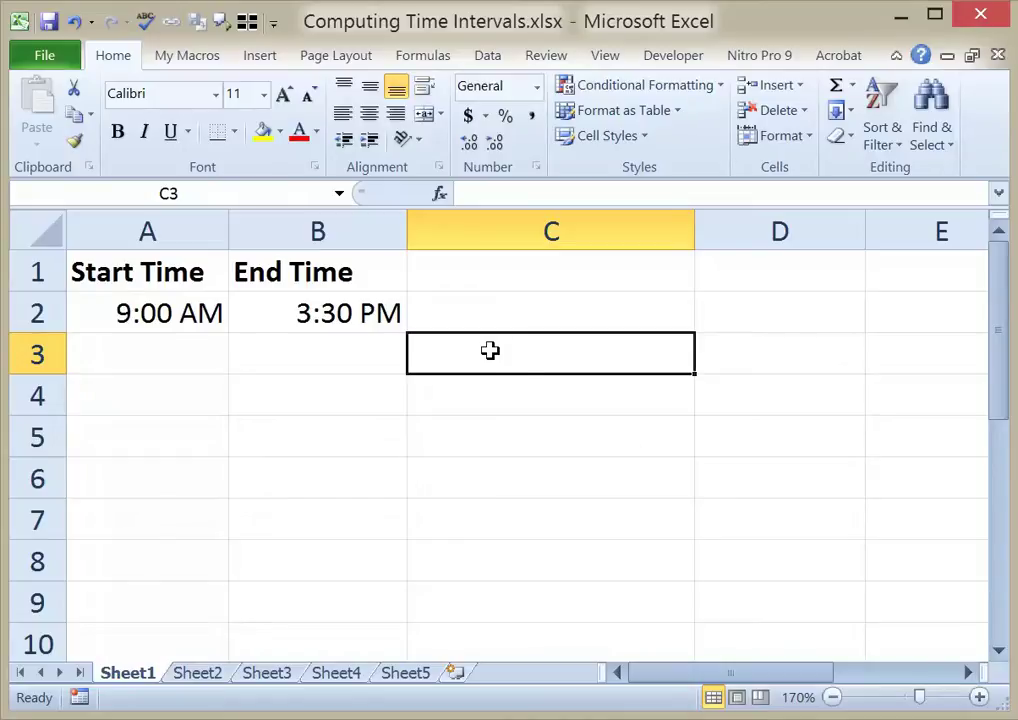
Review the Start Time and End Time headings and the 9:00 AM and 3:30 PM values.
{"action": "left_click", "coordinate": [160, 272]}
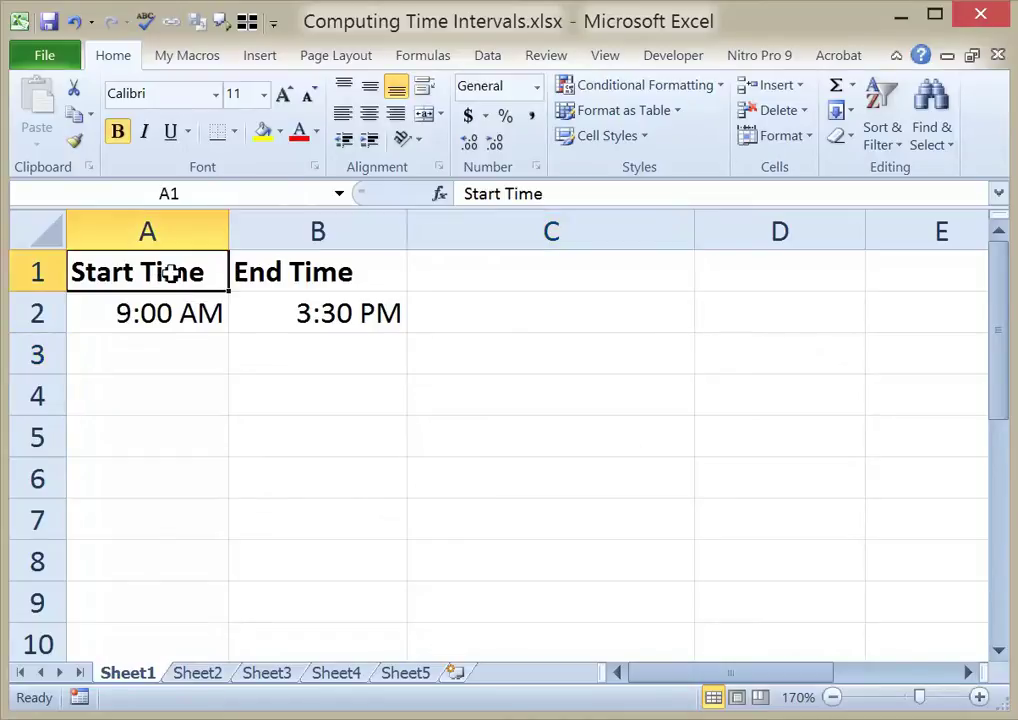
{"action": "left_click", "coordinate": [237, 272]}
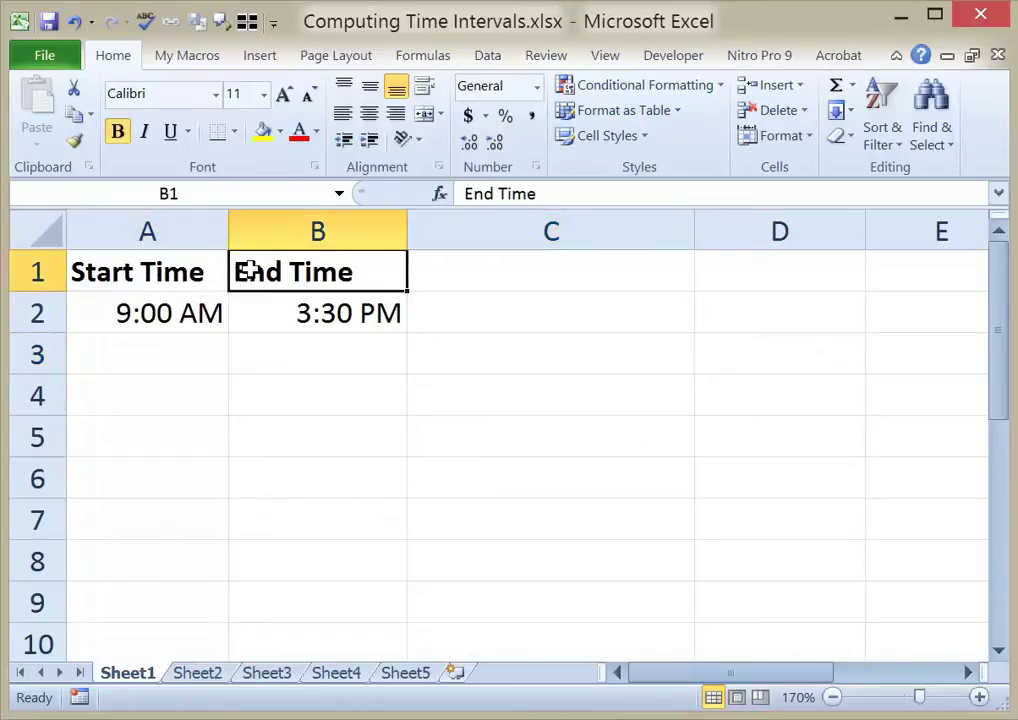
{"action": "left_click", "coordinate": [119, 314]}
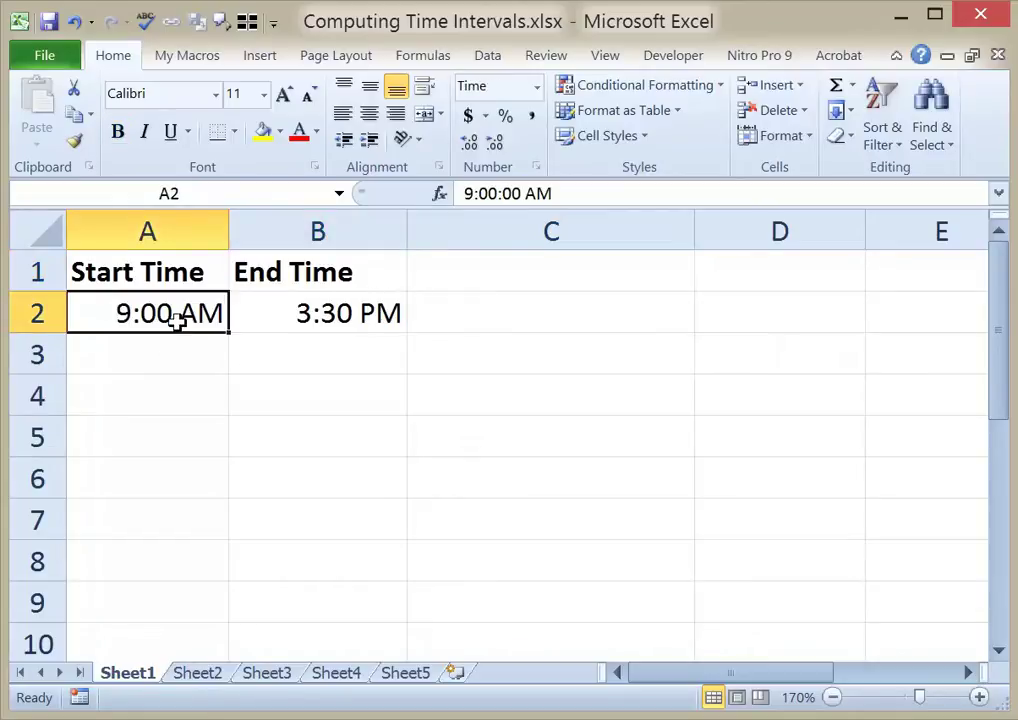
{"action": "left_click", "coordinate": [300, 312]}
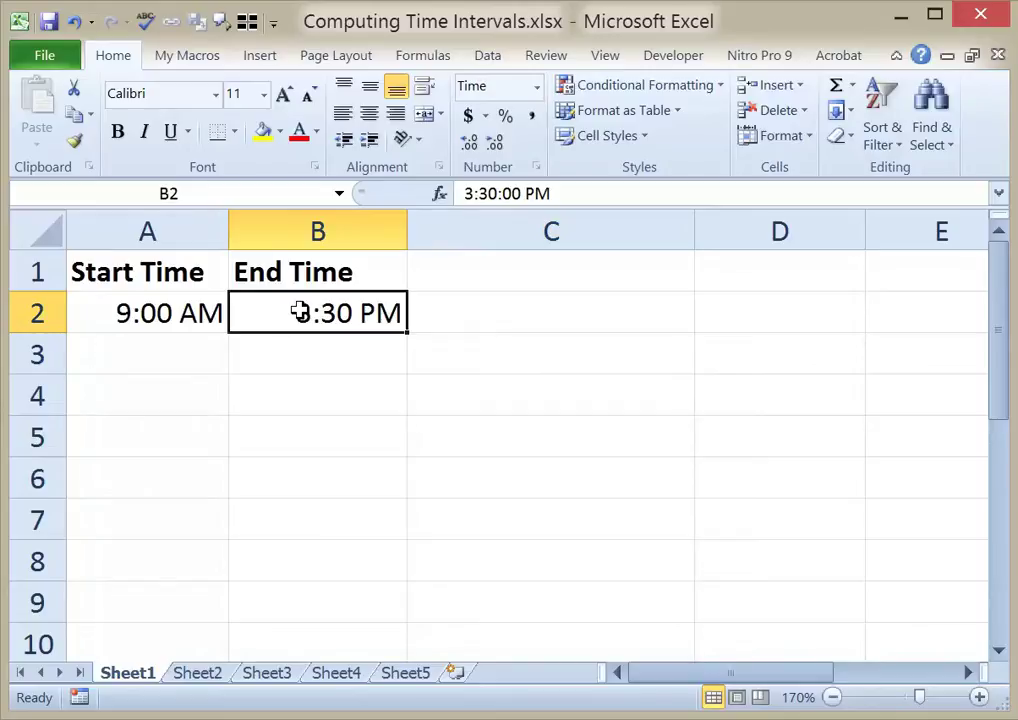
Apply the 1:30 PM Time format to the times in A2:B2.
{"action": "right_click", "coordinate": [200, 308]}
{"action": "left_click", "coordinate": [205, 311]}
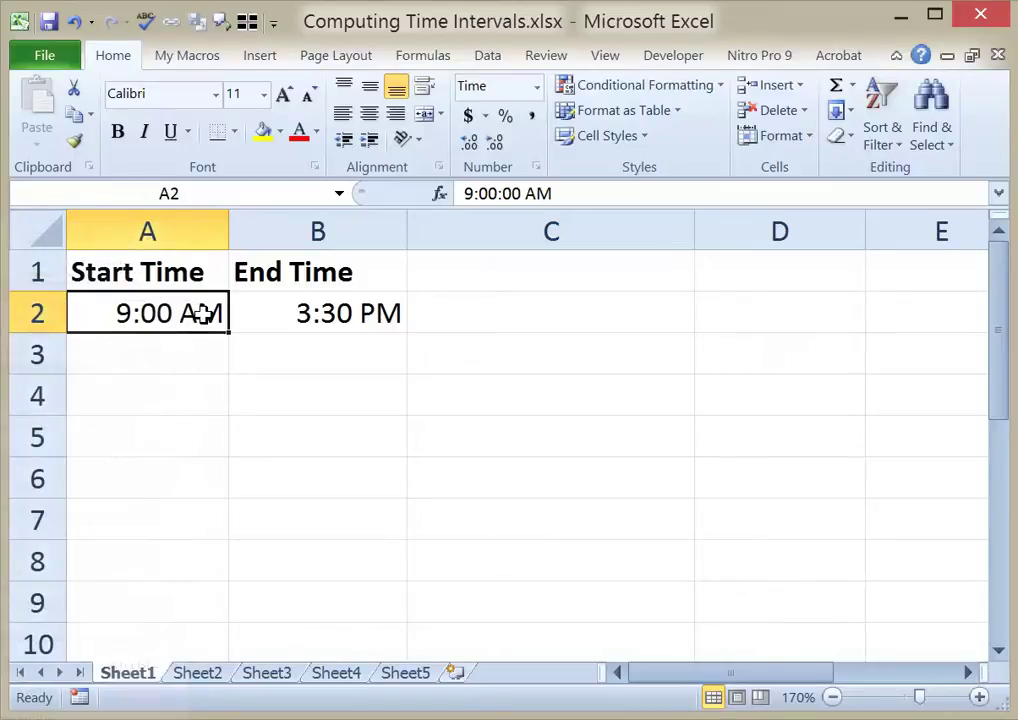
{"action": "left_click_drag", "start_coordinate": [200, 311], "coordinate": [293, 313]}
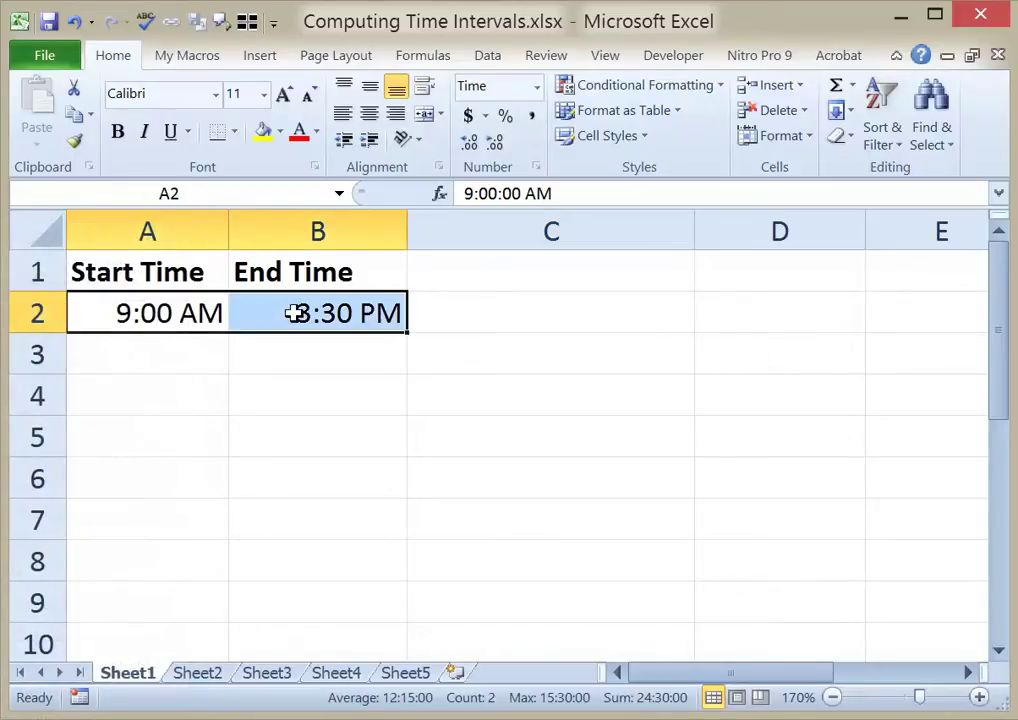
{"action": "key", "text": "ctrl+1"}
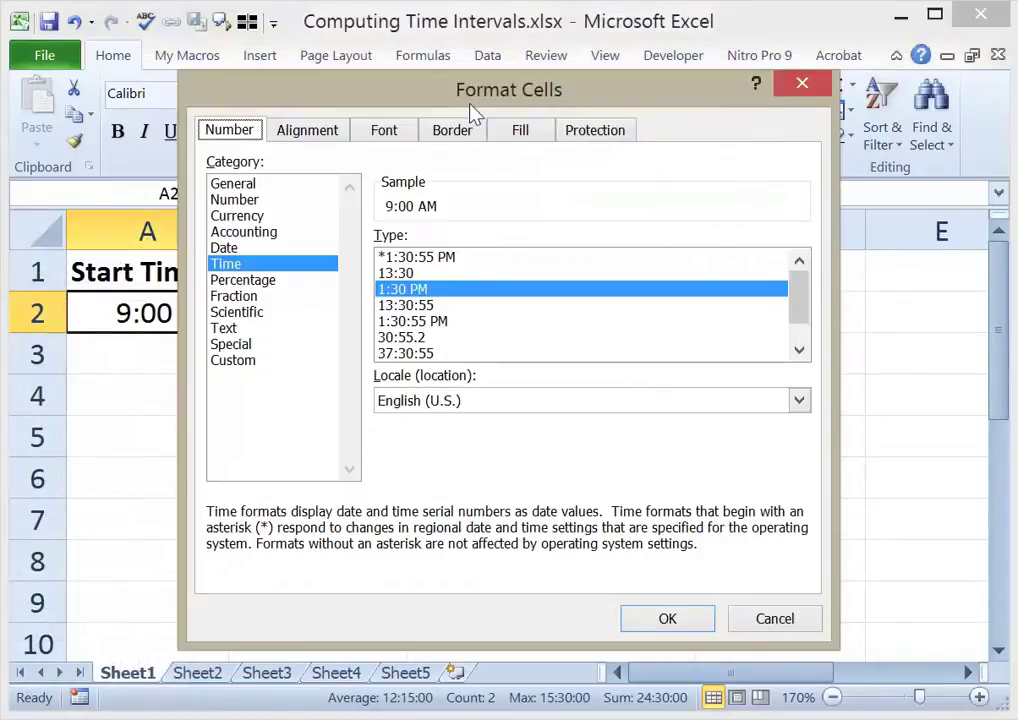
{"action": "left_click_drag", "start_coordinate": [476, 100], "coordinate": [702, 95]}
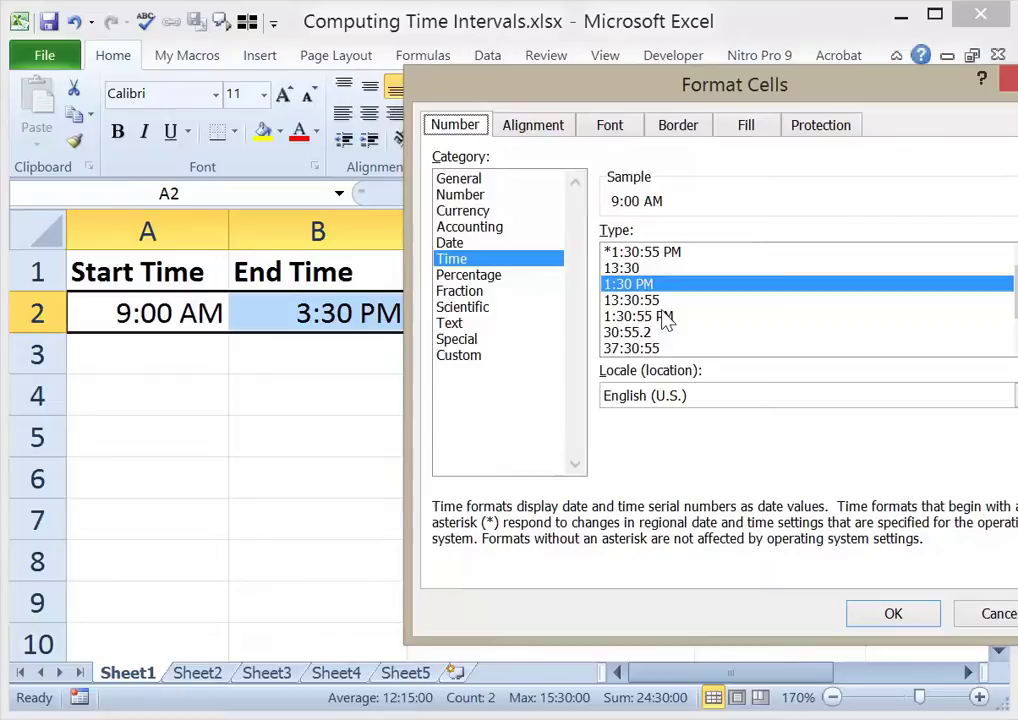
{"action": "left_click", "coordinate": [874, 614]}
Enter the heading 'Duration' in C1.
{"action": "left_click", "coordinate": [537, 282]}
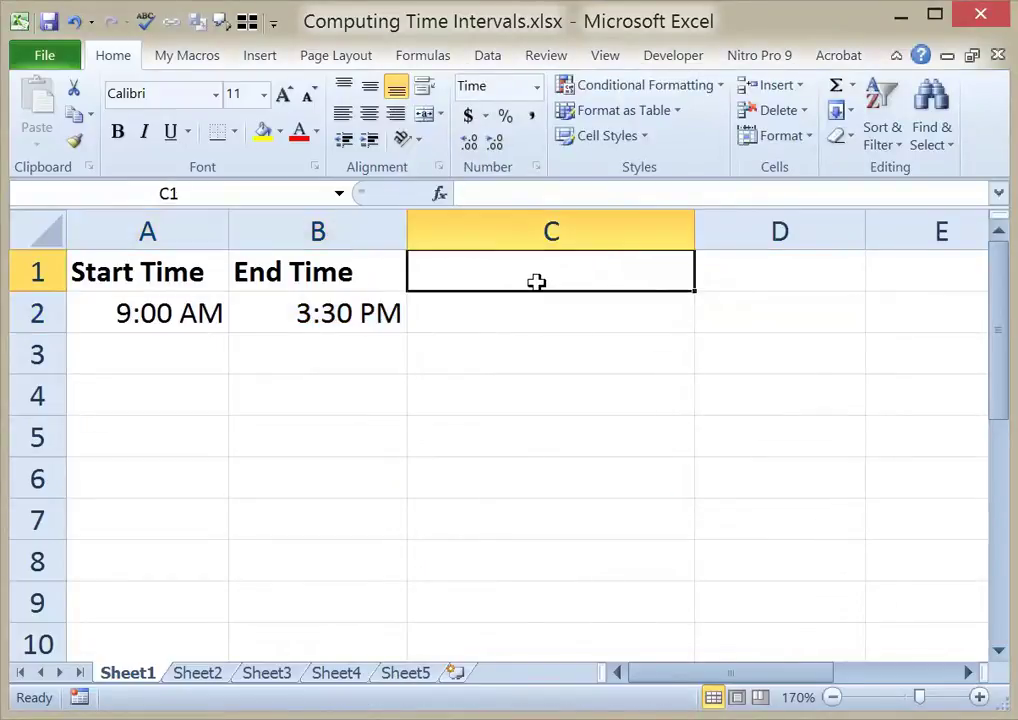
{"action": "type", "text": "Duration"}
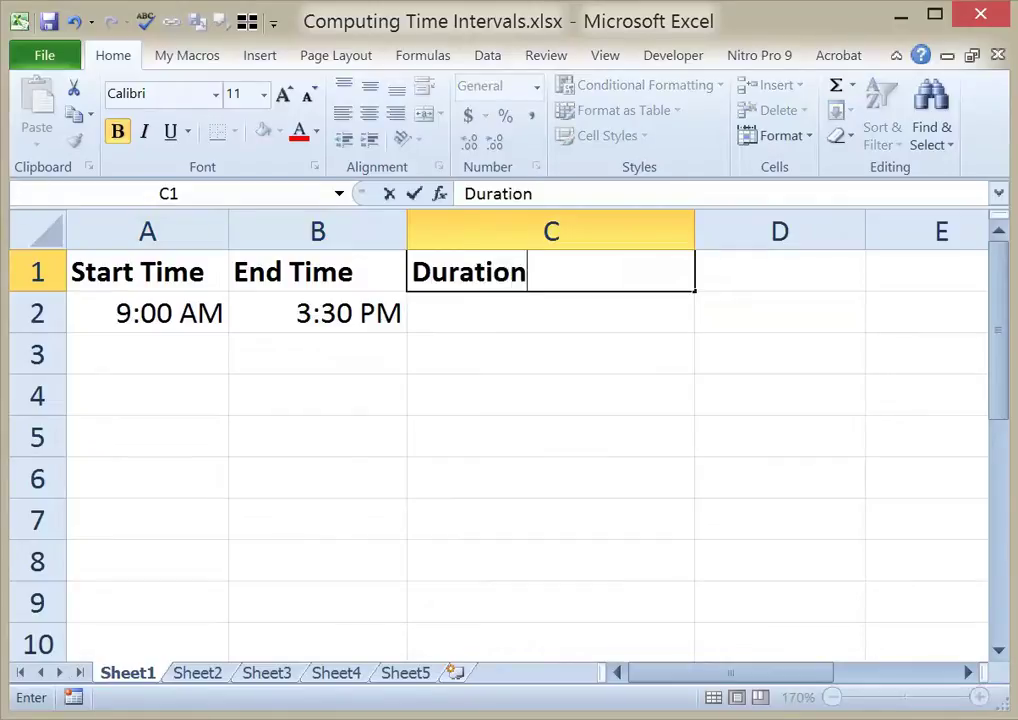
{"action": "key", "text": "Return"}
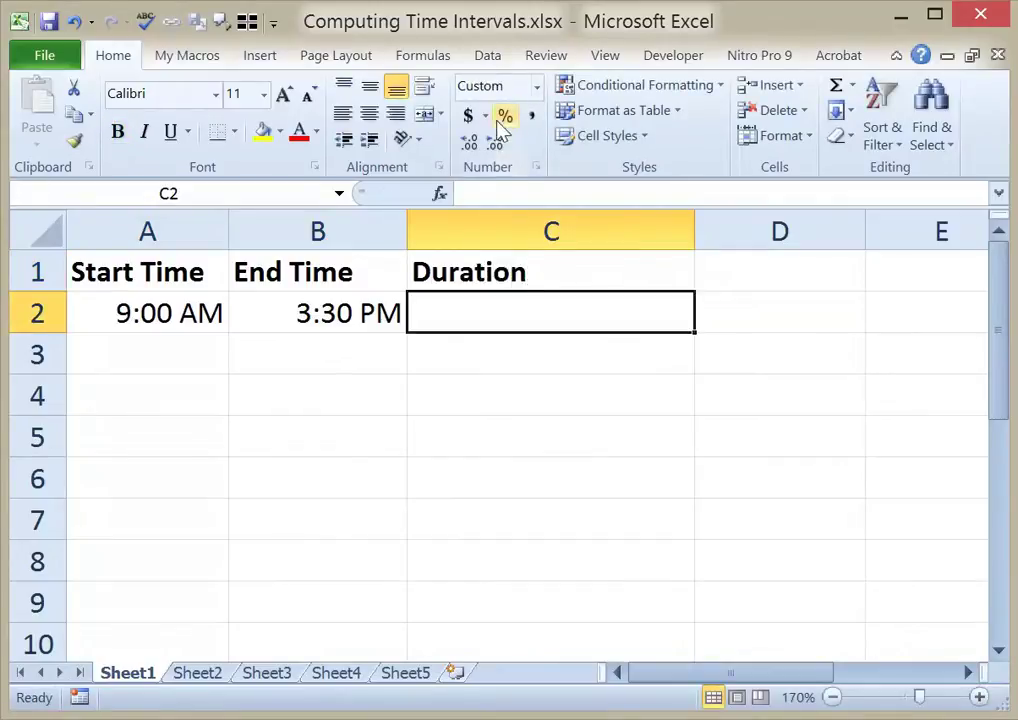
Enter =B2-A2 in C2 so it shows the 6:30 AM difference.
{"action": "left_click", "coordinate": [532, 120]}
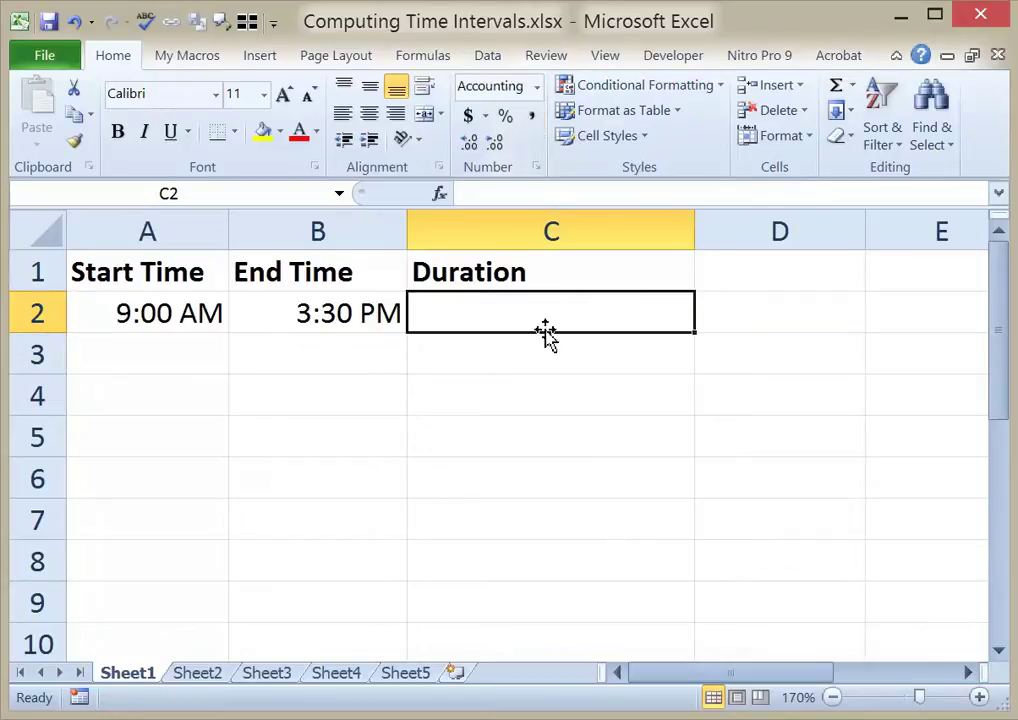
{"action": "type", "text": "="}
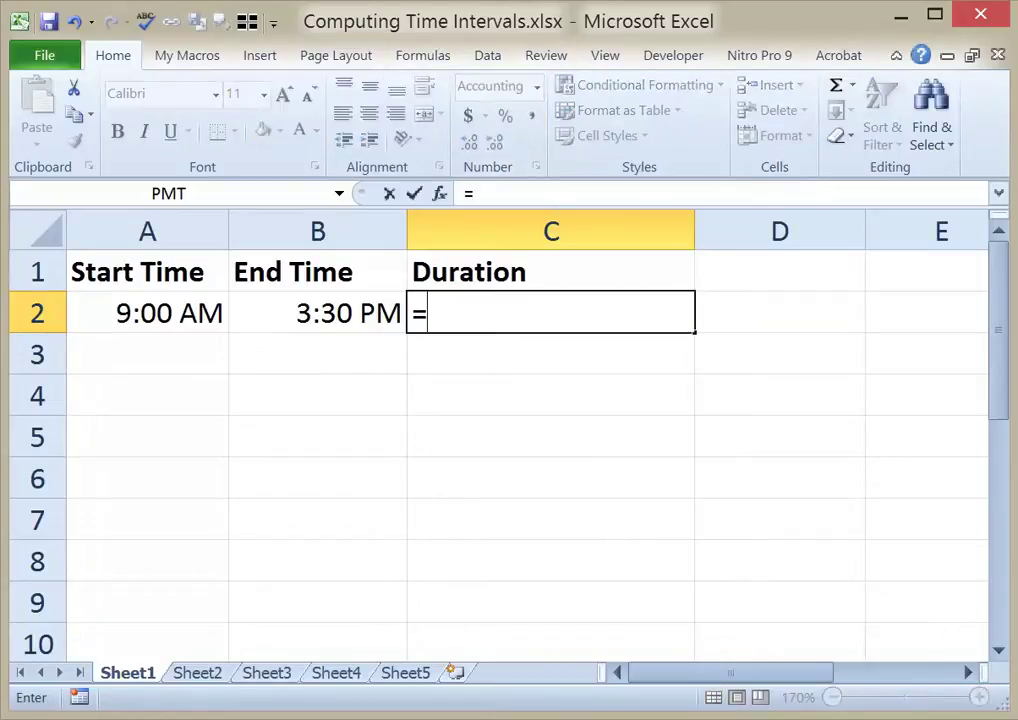
{"action": "left_click", "coordinate": [370, 313]}
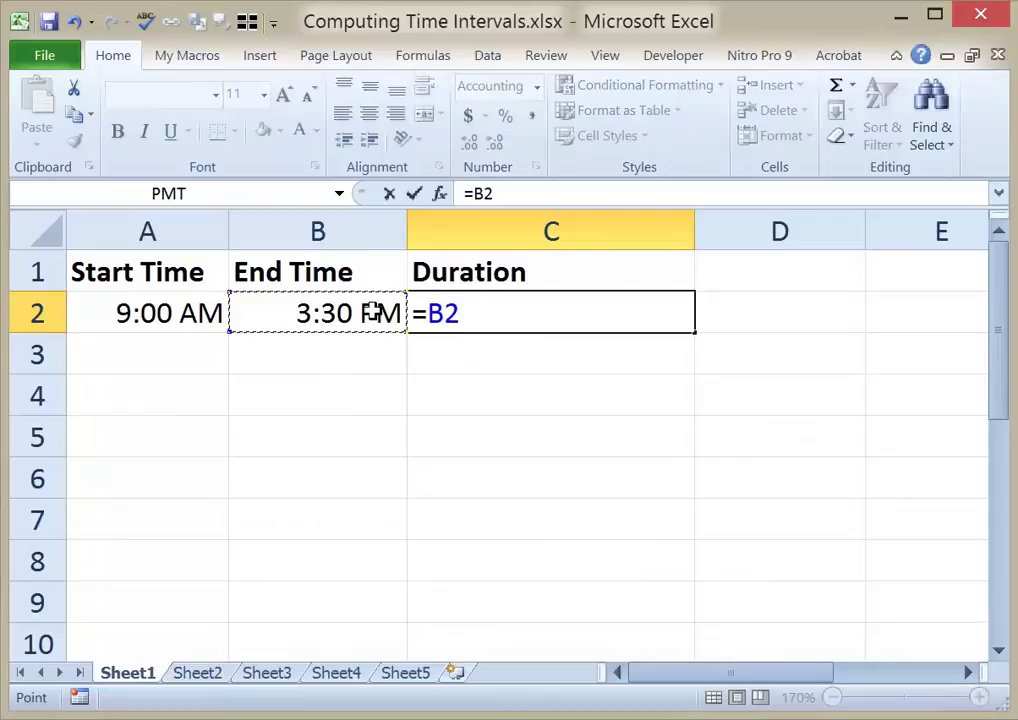
{"action": "type", "text": "-"}
{"action": "left_click", "coordinate": [190, 316]}
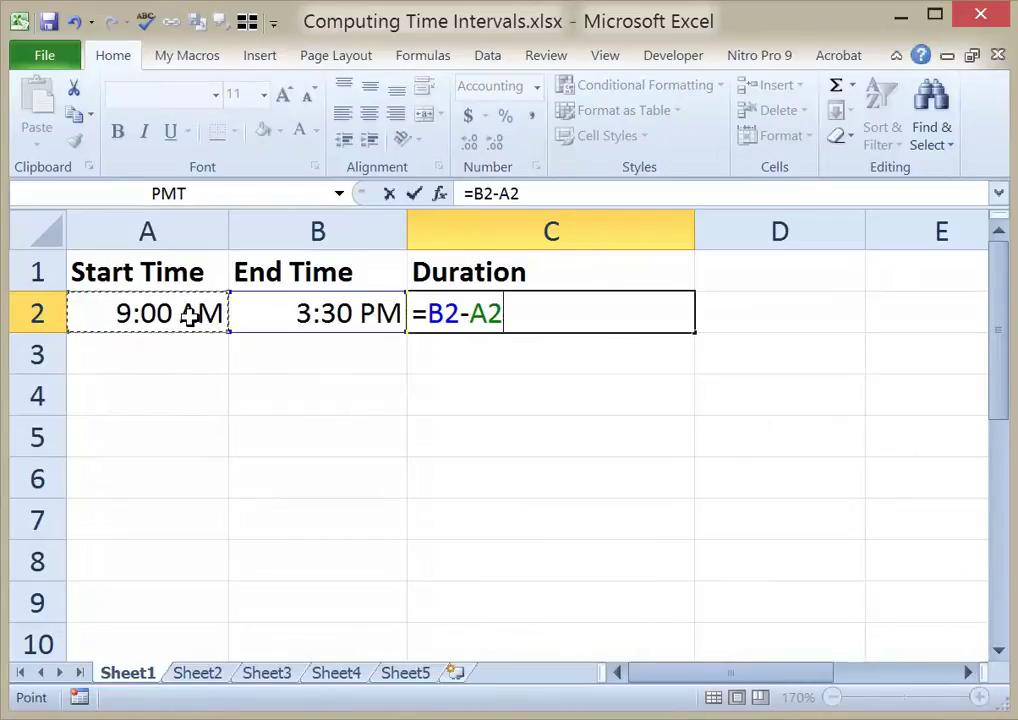
{"action": "key", "text": "Return"}
{"action": "key", "text": "Up"}
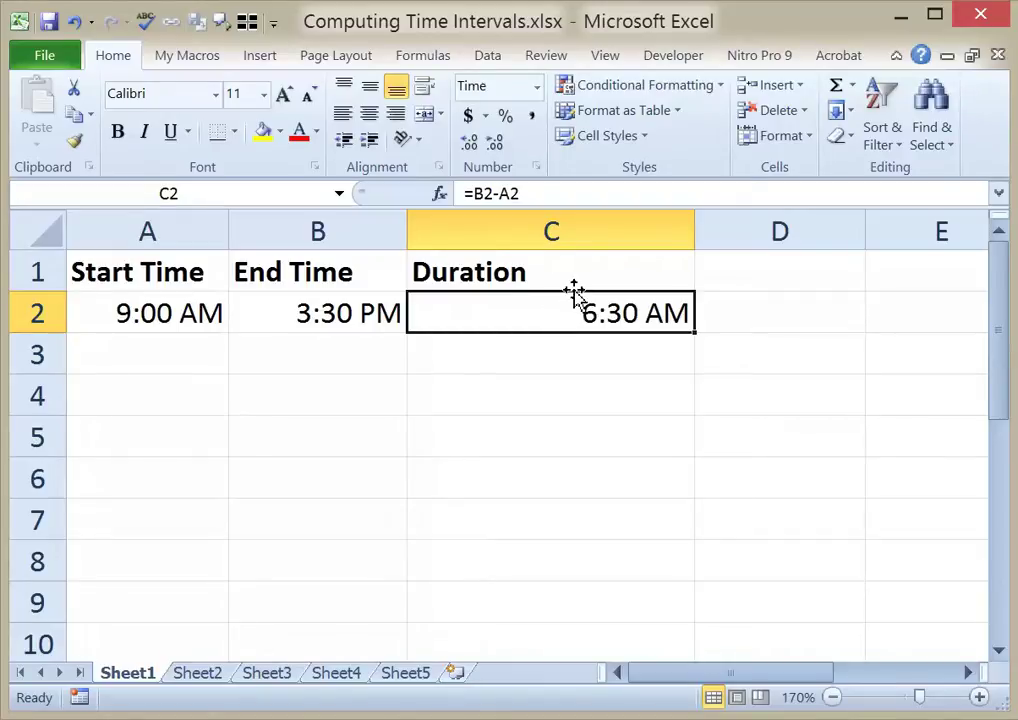
Give C2 the custom format h "Hours" mm "Minutes" so it reads 6 Hours 30 Minutes.
{"action": "key", "text": "ctrl+1"}
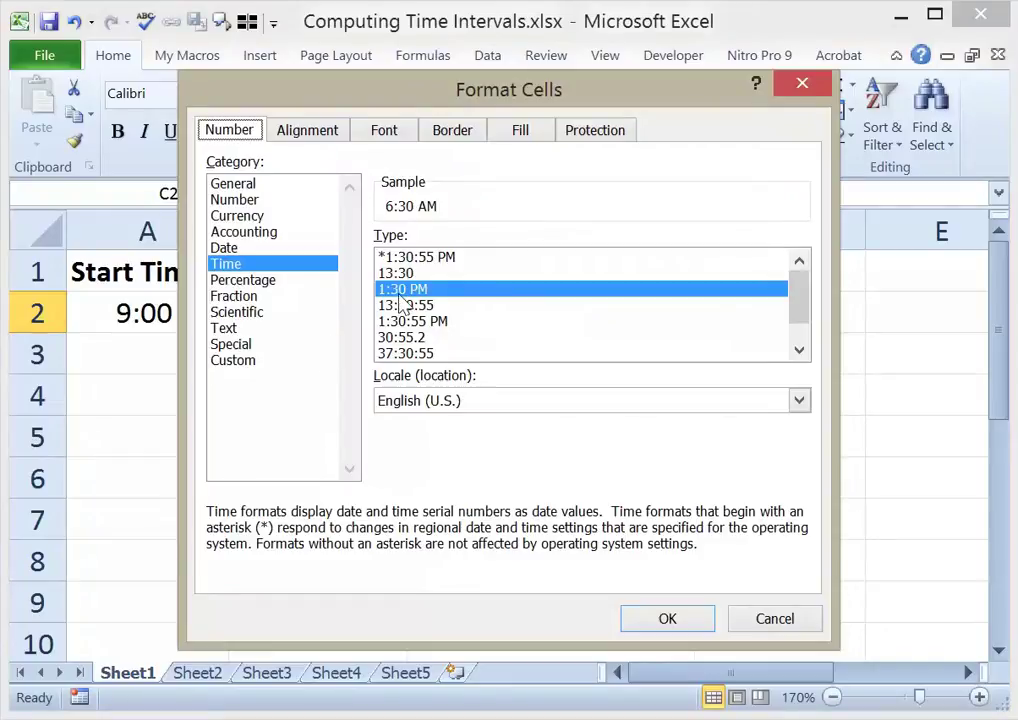
{"action": "left_click", "coordinate": [222, 364]}
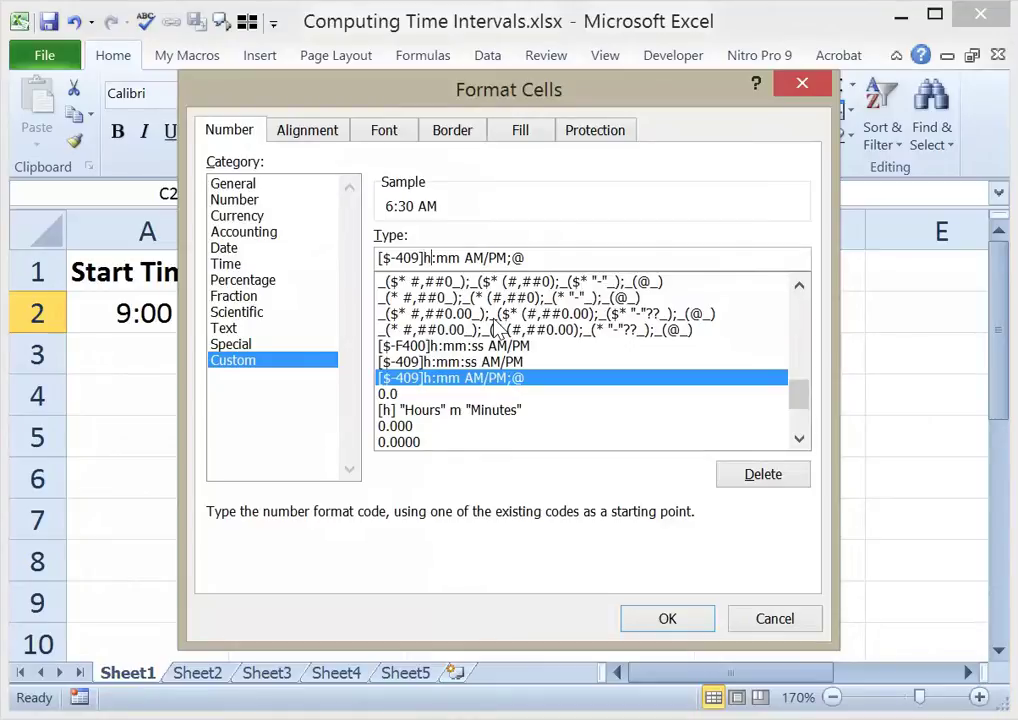
{"action": "type", "text": "\"Hourse"}
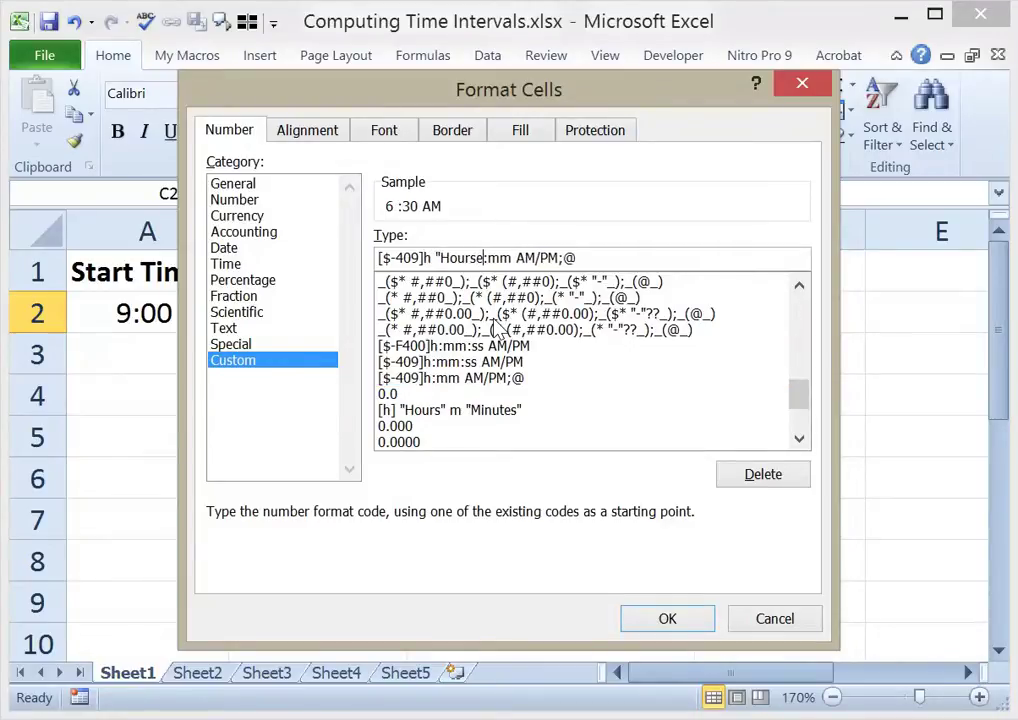
{"action": "type", "text": "\""}
{"action": "key", "text": "Left"}
{"action": "key", "text": "Left"}
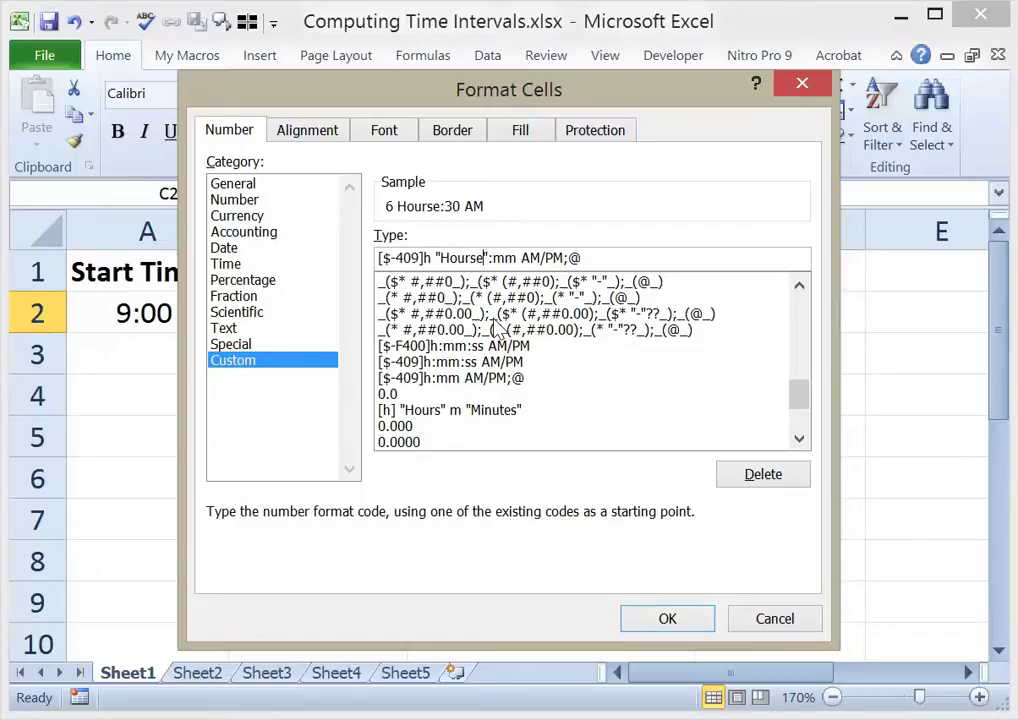
{"action": "key", "text": "Delete"}
{"action": "key", "text": "Right"}
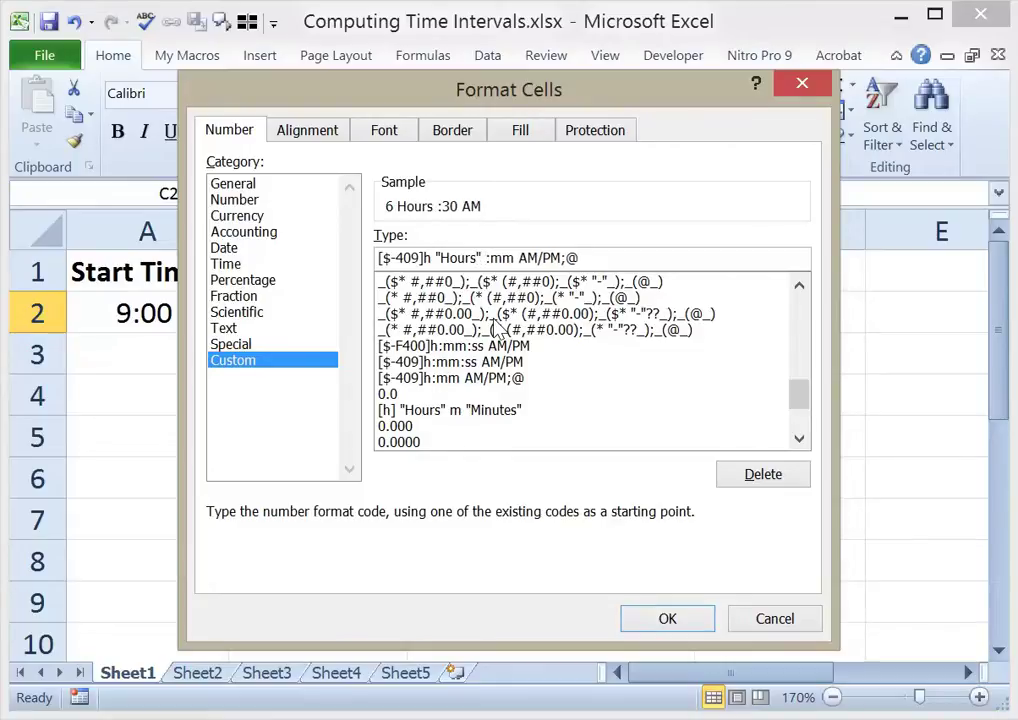
{"action": "key", "text": "shift+Right"}
{"action": "key", "text": "Delete"}
{"action": "key", "text": "Right"}
{"action": "key", "text": "Right"}
{"action": "key", "text": "Right"}
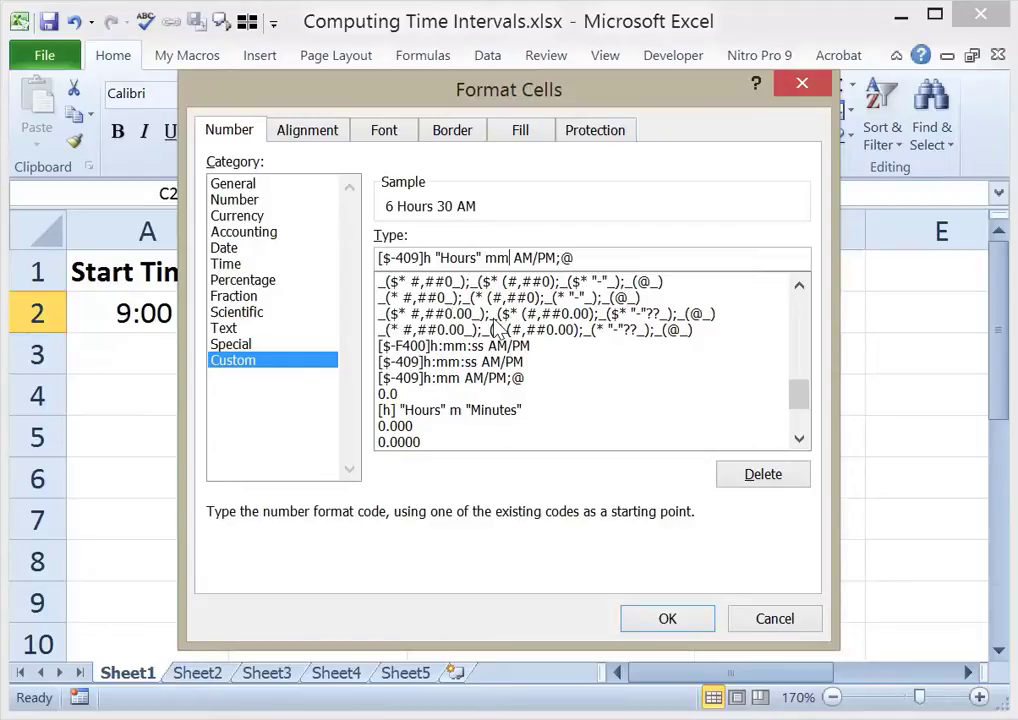
{"action": "type", "text": "\"M"}
{"action": "type", "text": "inutes"}
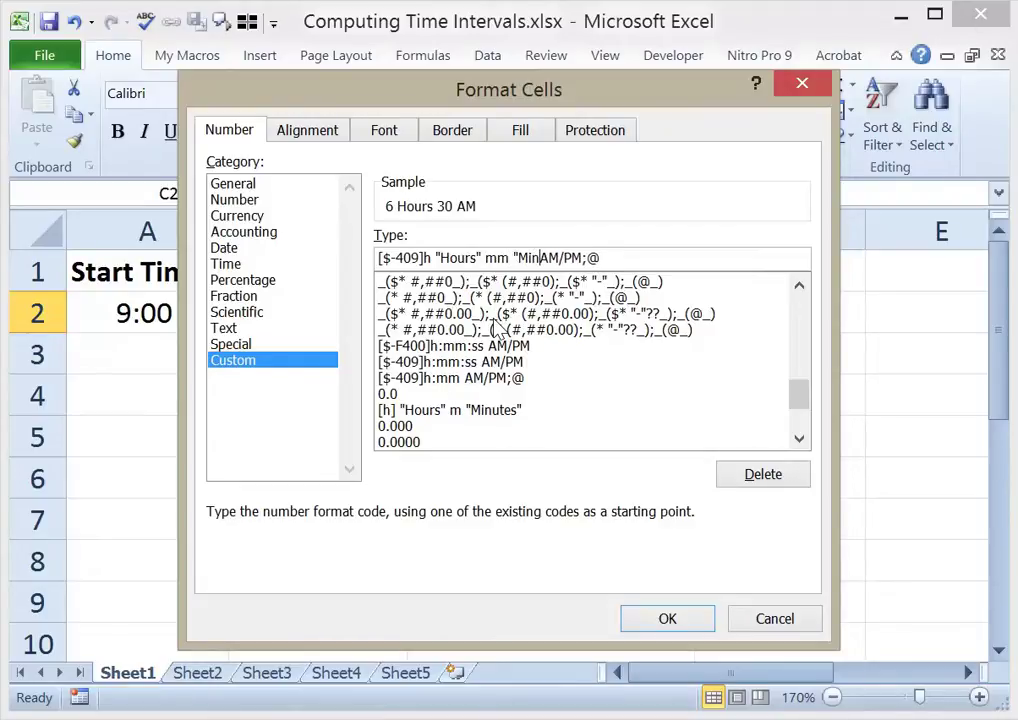
{"action": "type", "text": "\""}
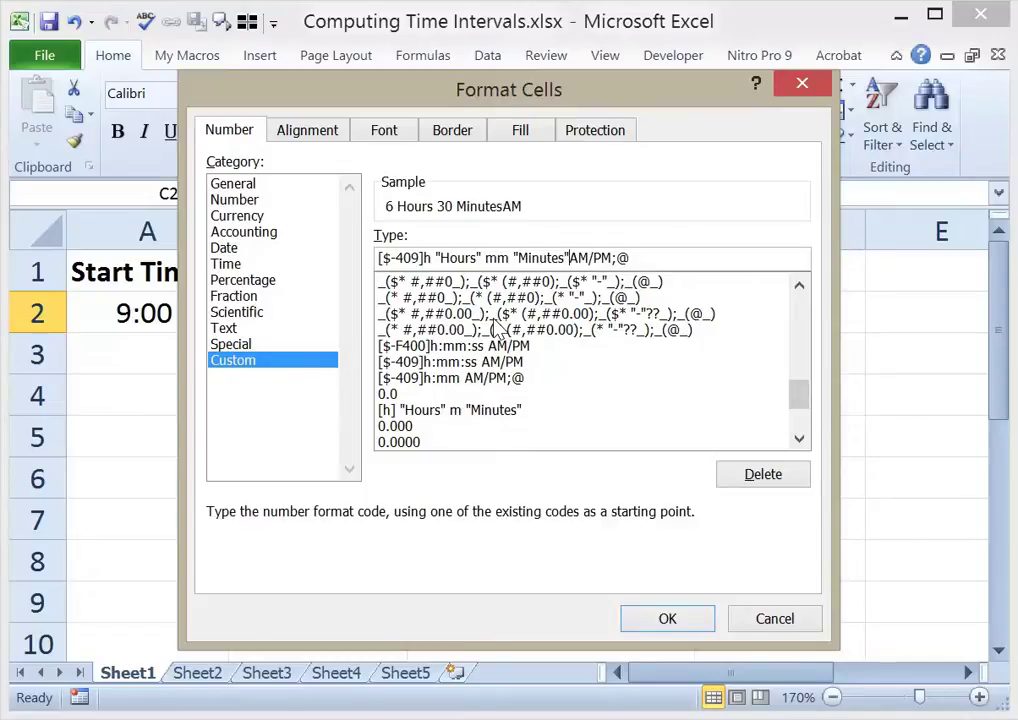
{"action": "key", "text": "shift+Right"}
{"action": "key", "text": "shift+Right"}
{"action": "key", "text": "shift+Right"}
{"action": "key", "text": "shift+Right"}
{"action": "key", "text": "shift+Right"}
{"action": "key", "text": "shift+Right"}
{"action": "key", "text": "shift+Right"}
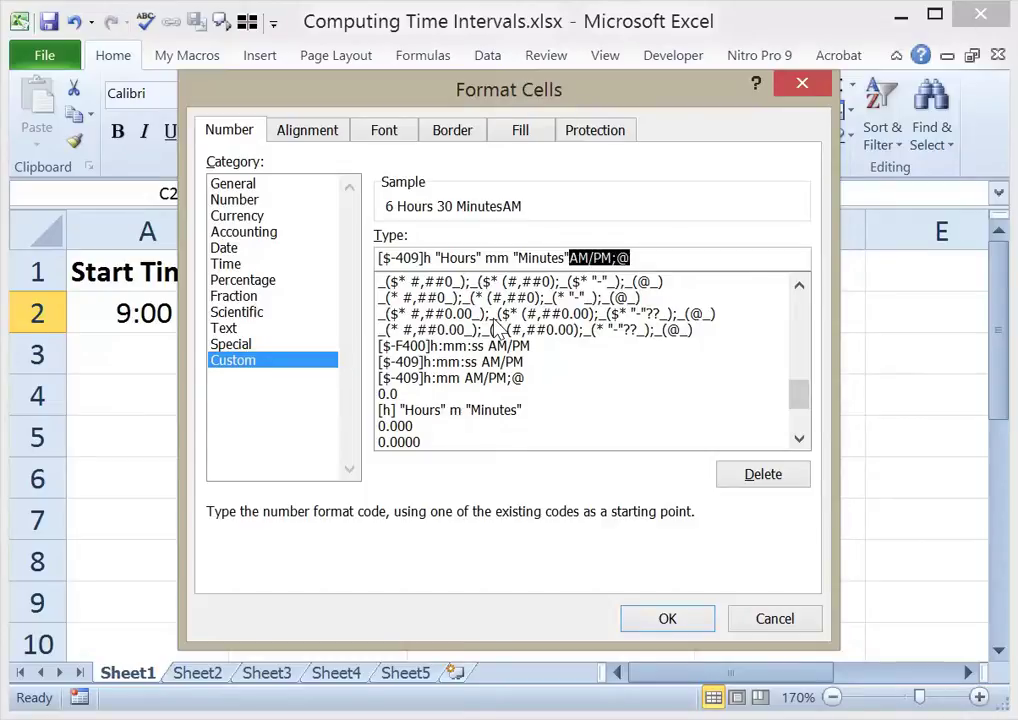
{"action": "key", "text": "Delete"}
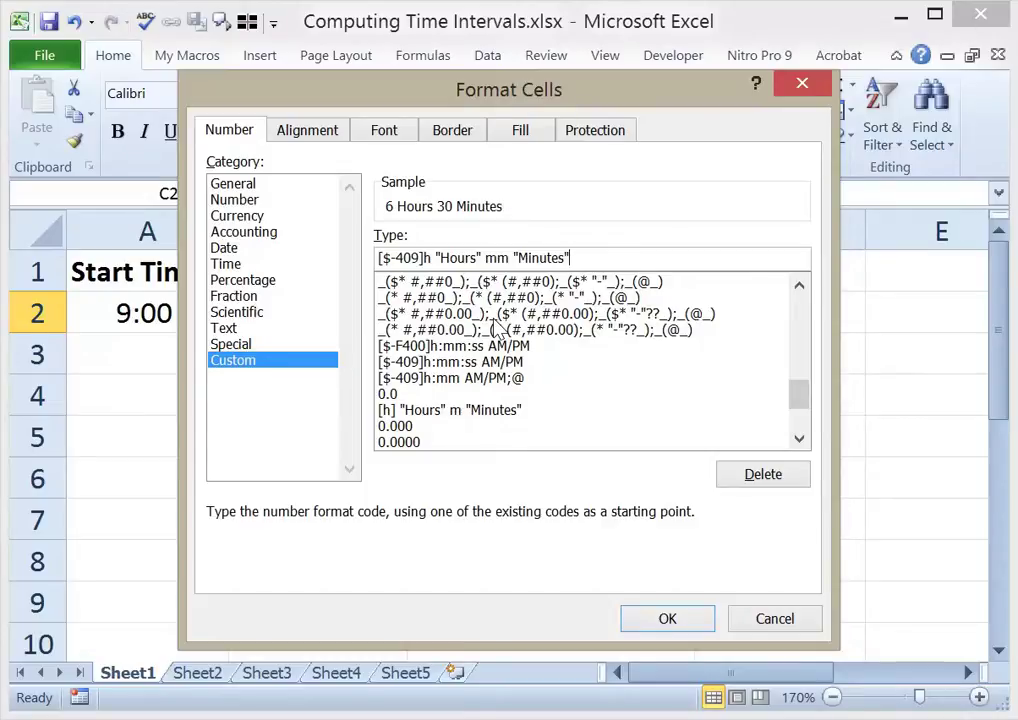
{"action": "left_click", "coordinate": [688, 616]}
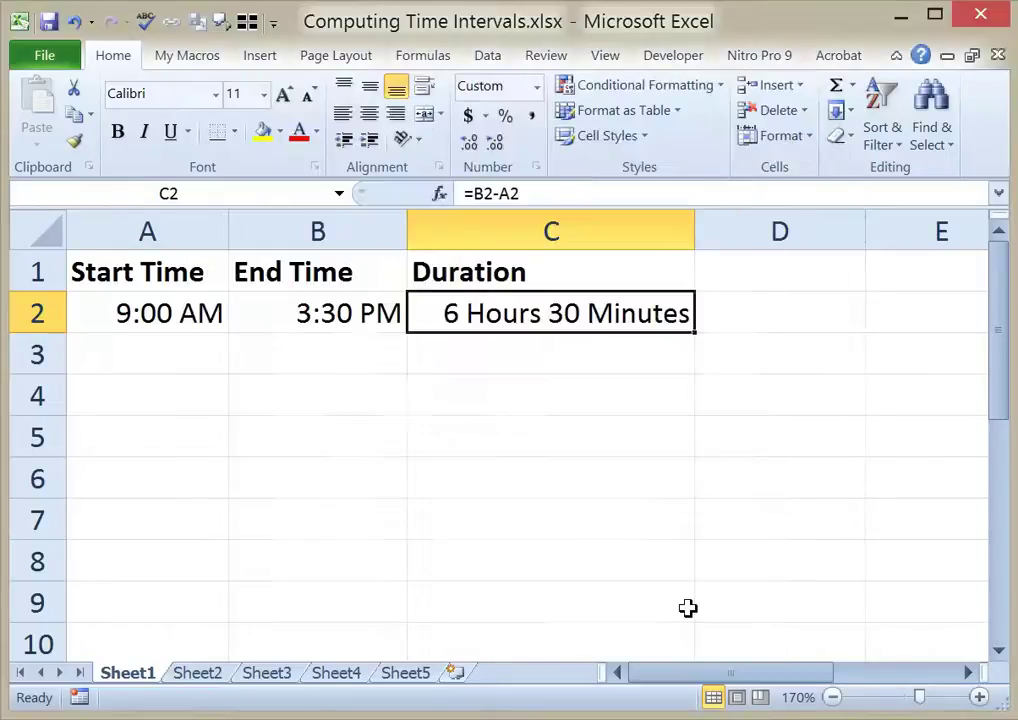
Try end times of 2:15 PM and then 11 PM in B2.
{"action": "left_click", "coordinate": [279, 315]}
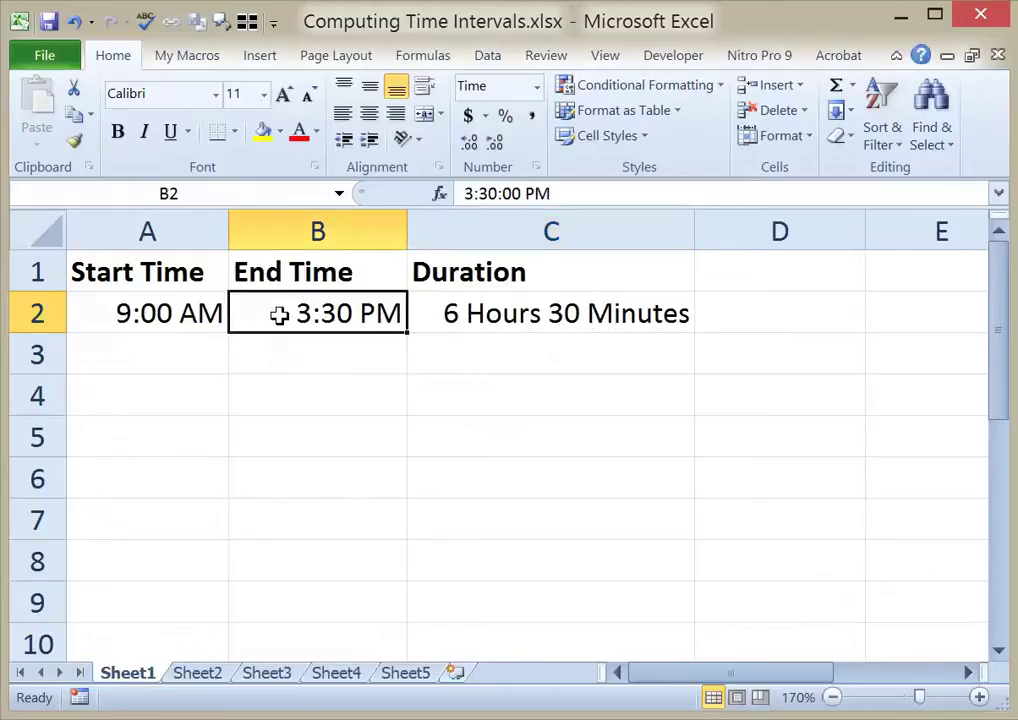
{"action": "type", "text": "2:"}
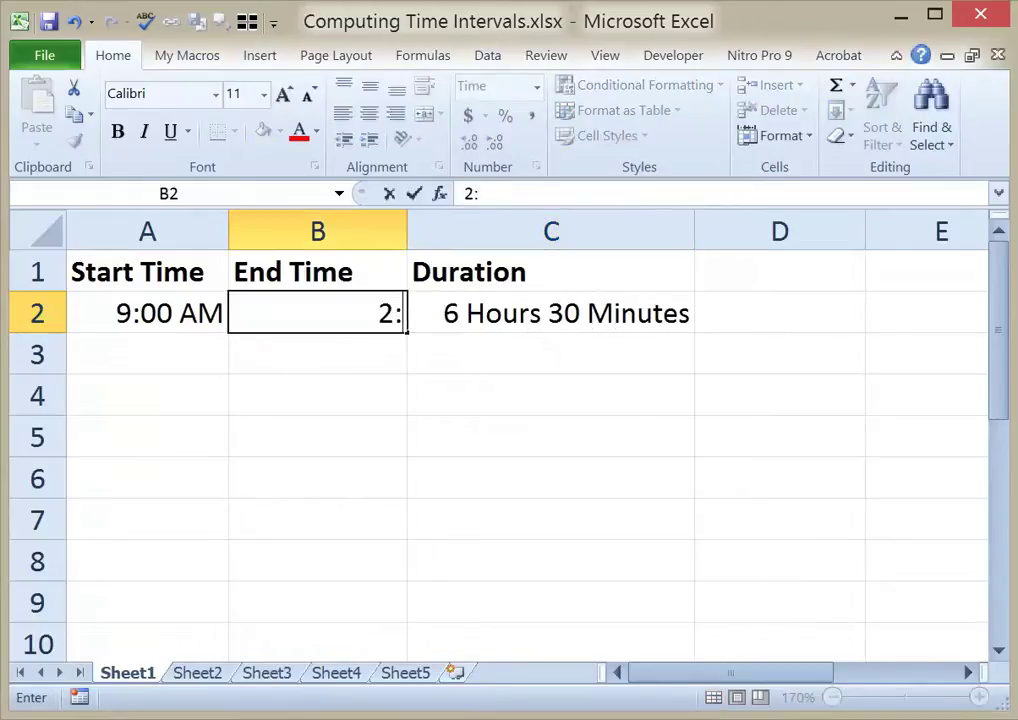
{"action": "type", "text": "15 PM"}
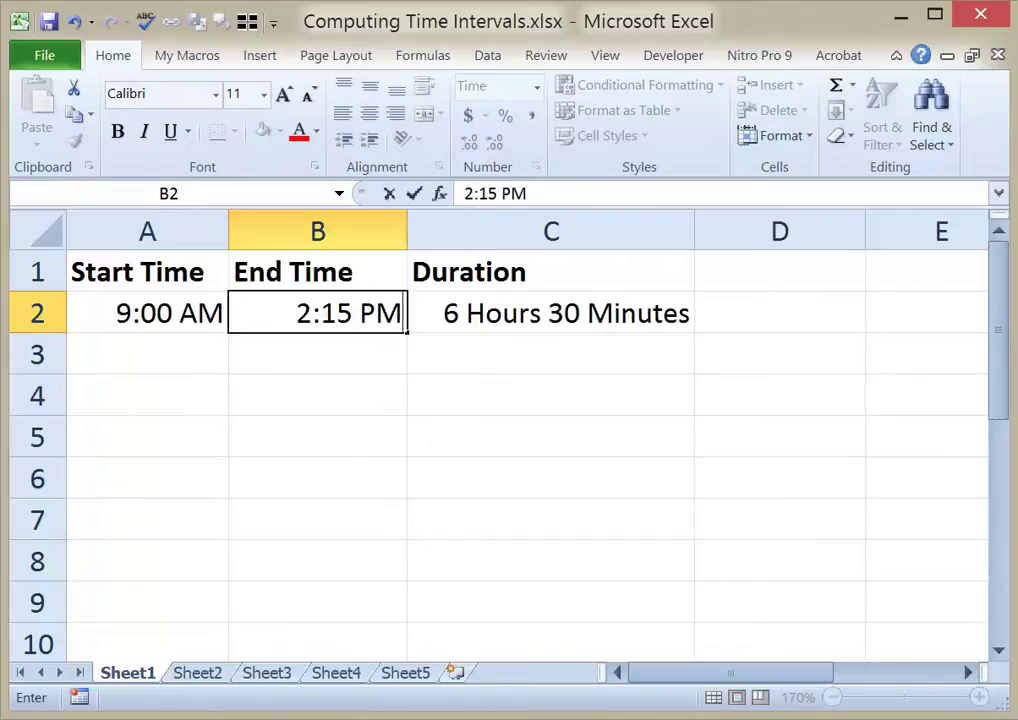
{"action": "key", "text": "Return"}
{"action": "left_click", "coordinate": [279, 315]}
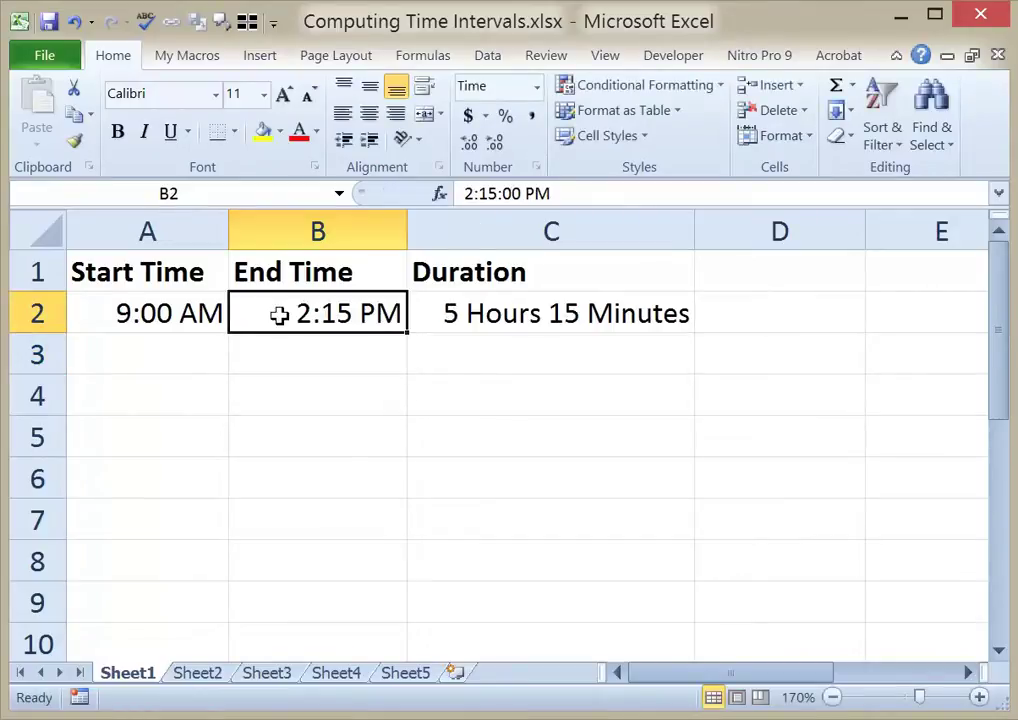
{"action": "type", "text": "11"}
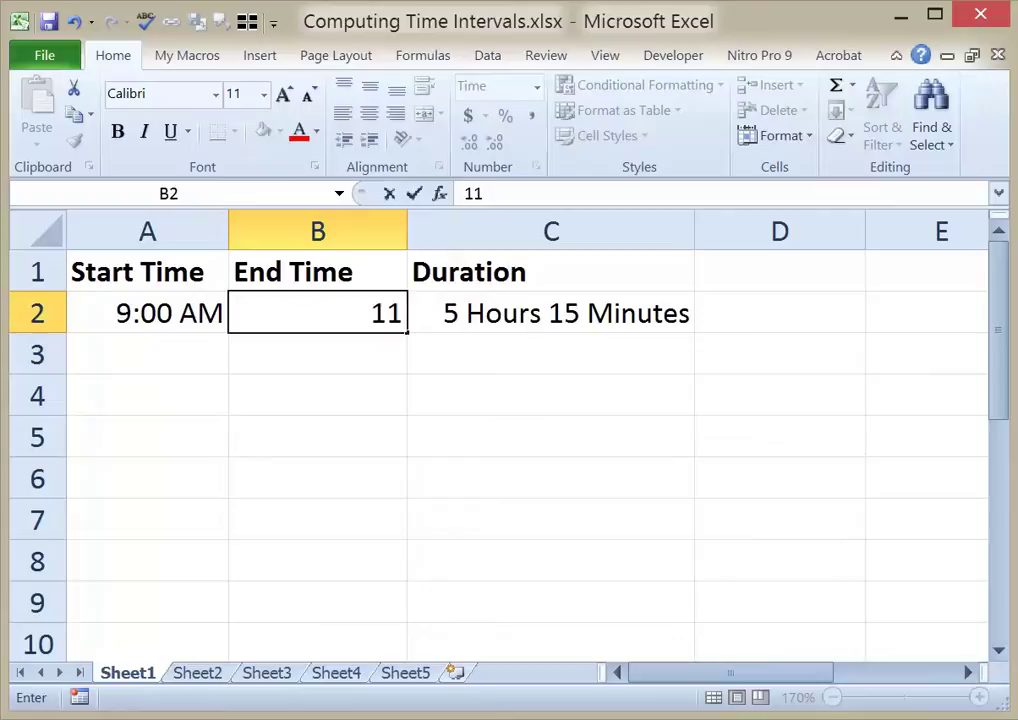
{"action": "type", "text": "P"}
{"action": "key", "text": "BackSpace"}
{"action": "type", "text": "P"}
{"action": "key", "text": "Return"}
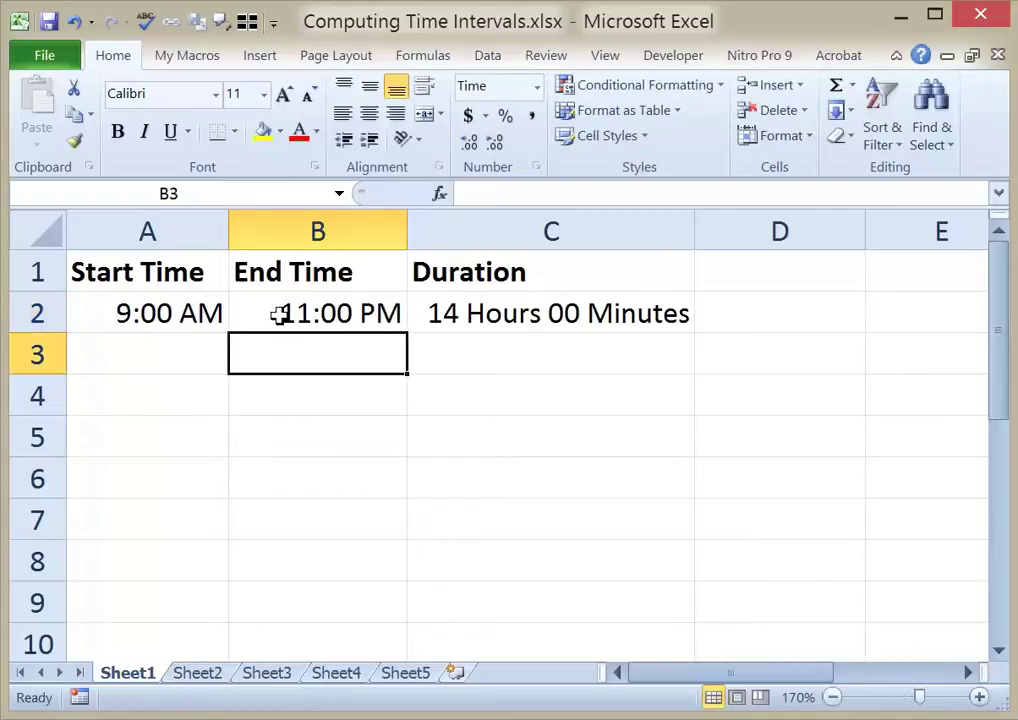
Change the end time in B2 to 10:11 AM, giving 1 Hours 11 Minutes.
{"action": "left_click", "coordinate": [279, 315]}
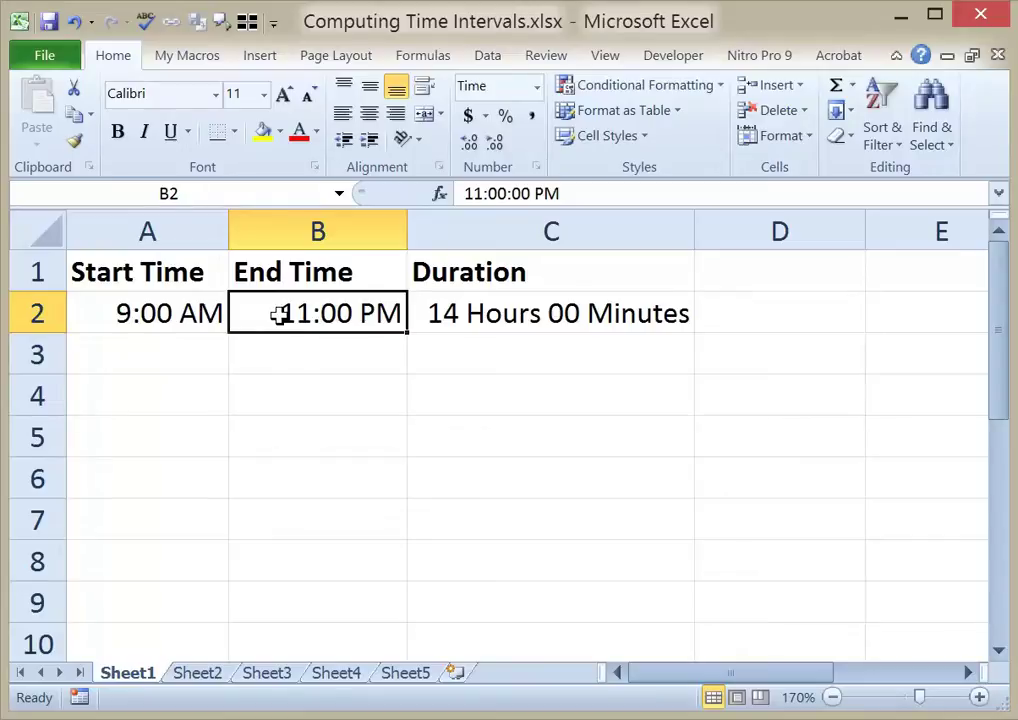
{"action": "type", "text": "10"}
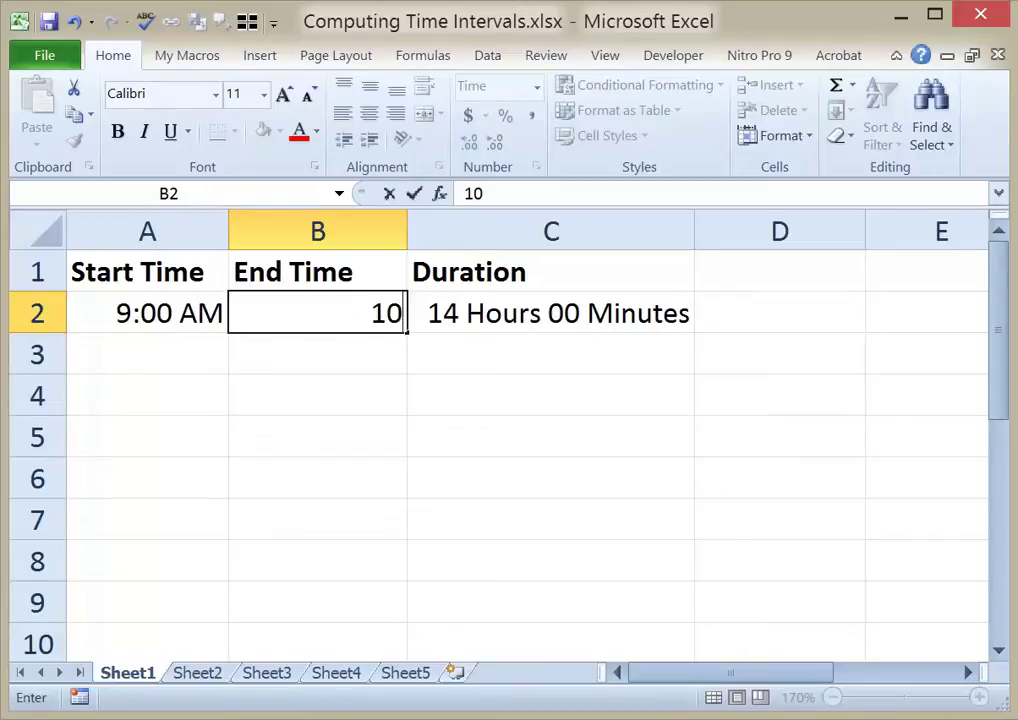
{"action": "type", "text": ":14"}
{"action": "key", "text": "BackSpace"}
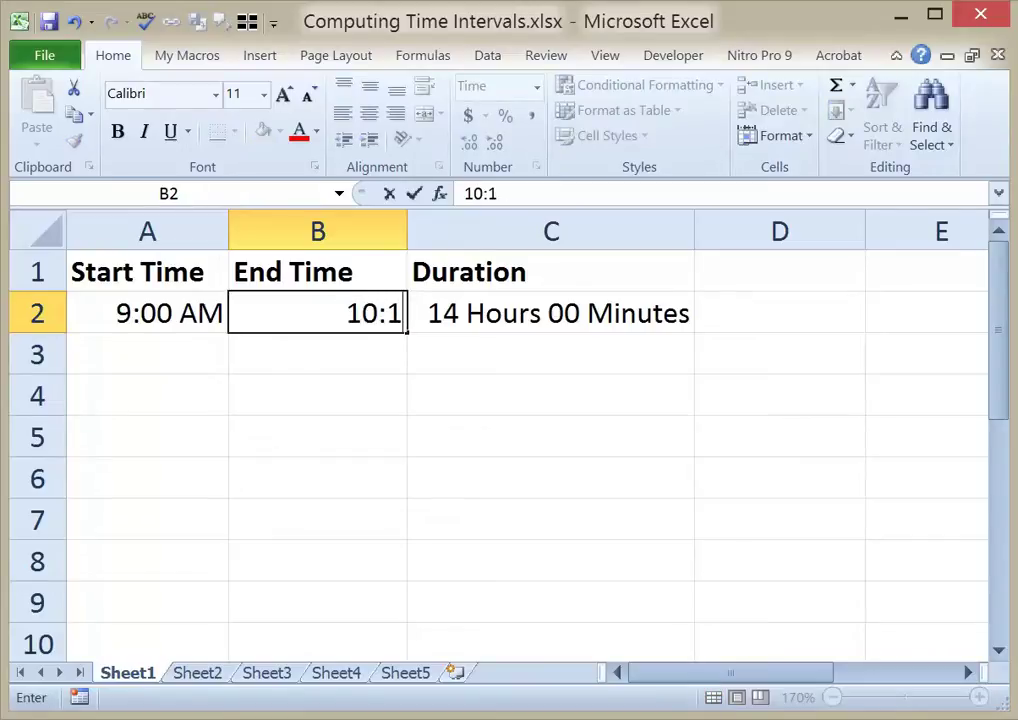
{"action": "type", "text": "1"}
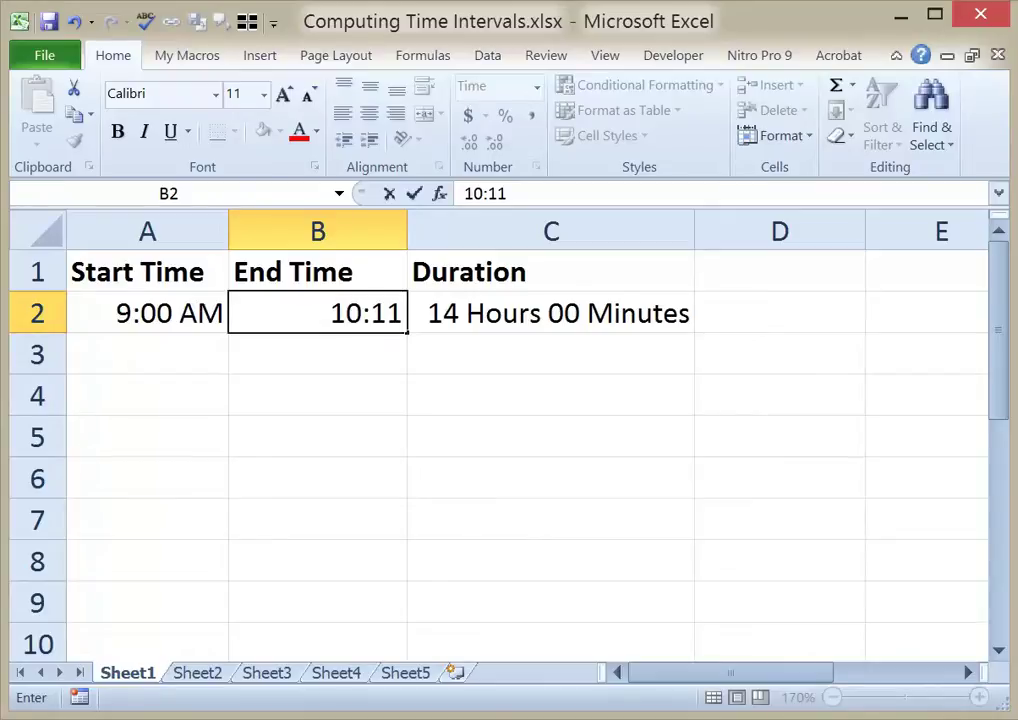
{"action": "key", "text": "Return"}
{"action": "left_click", "coordinate": [277, 314]}
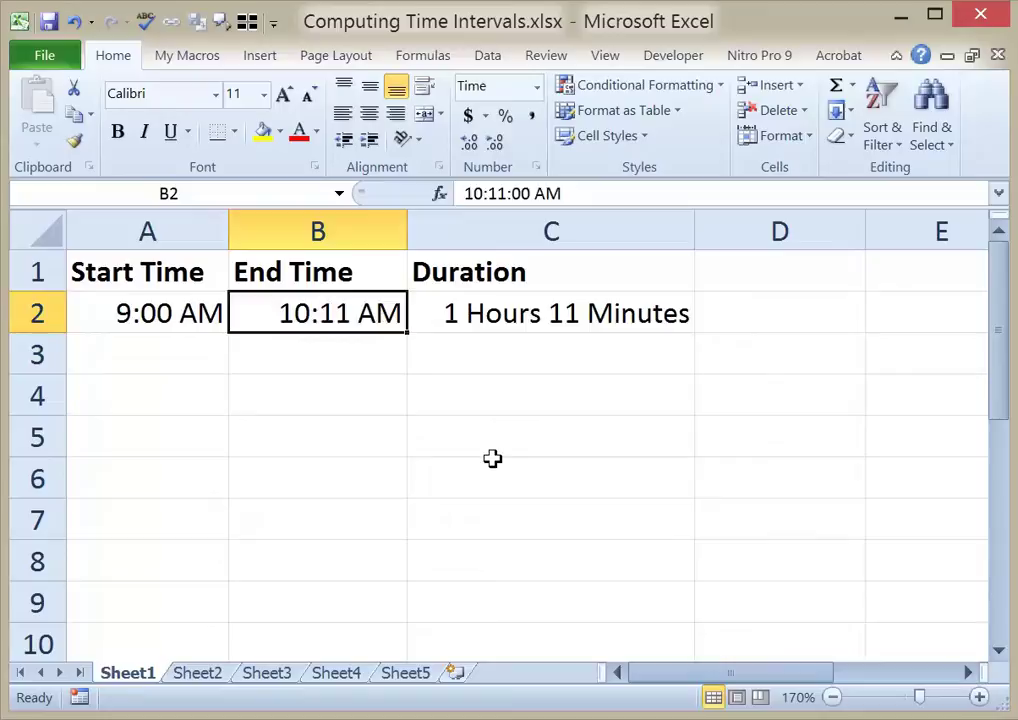
{"action": "key", "text": "Right"}
{"action": "key", "text": "Right"}
{"action": "key", "text": "Up"}
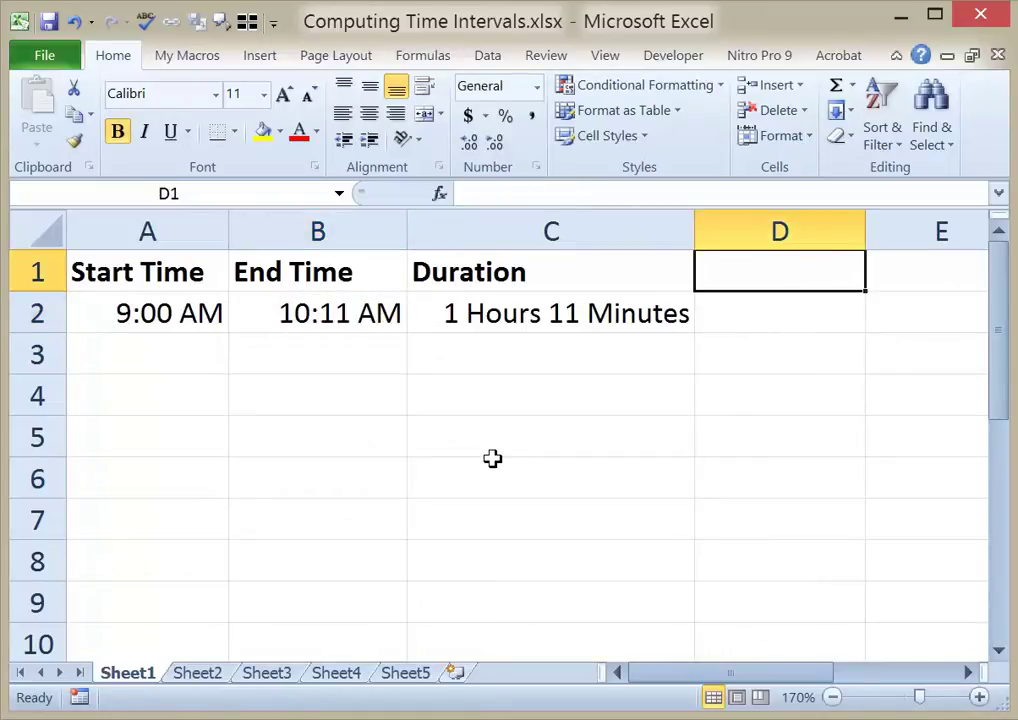
Type the heading 'Duration' in D1.
{"action": "type", "text": "Duran"}
{"action": "key", "text": "BackSpace"}
{"action": "key", "text": "BackSpace"}
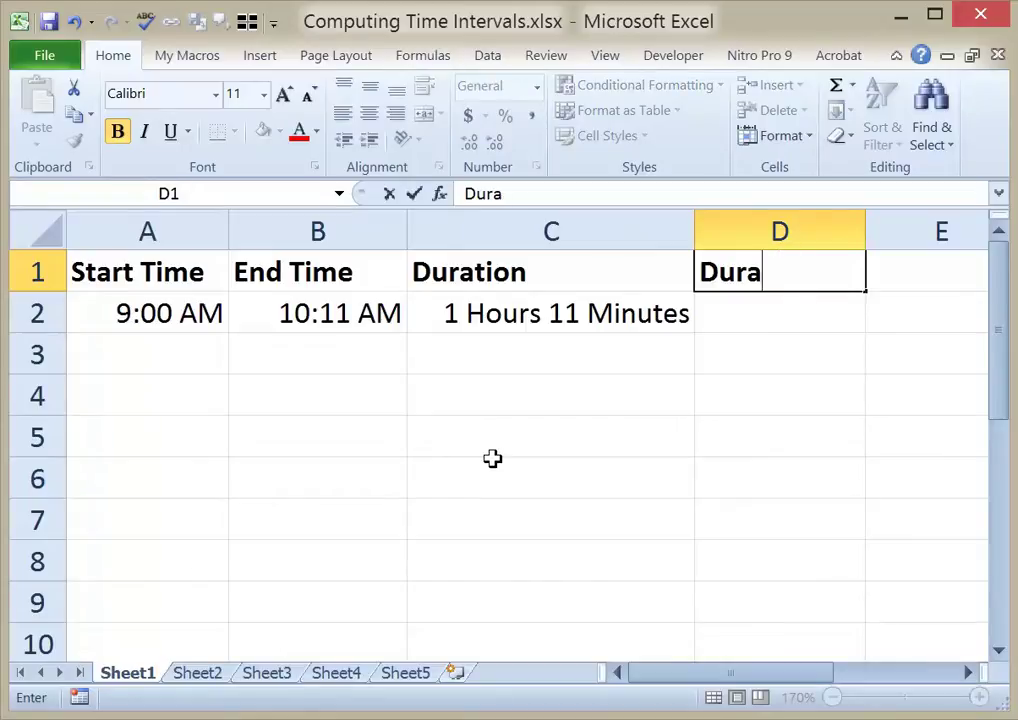
{"action": "type", "text": "tion"}
{"action": "key", "text": "BackSpace"}
{"action": "key", "text": "BackSpace"}
{"action": "key", "text": "BackSpace"}
{"action": "key", "text": "BackSpace"}
{"action": "type", "text": "ation"}
{"action": "key", "text": "Return"}
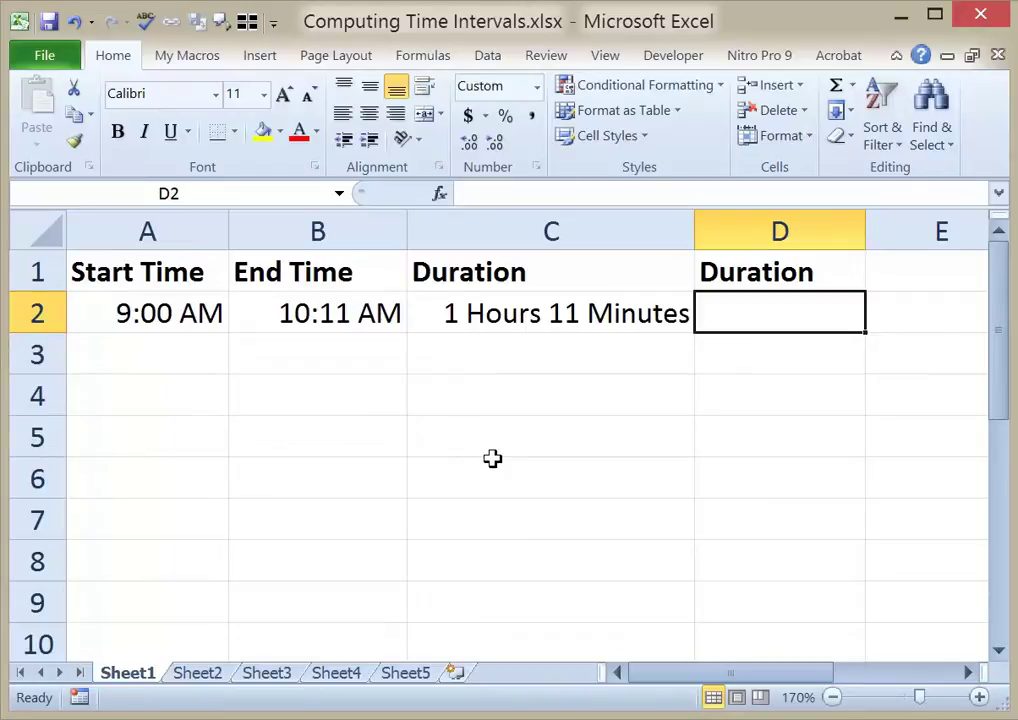
Enter the formula =(B2-A2) in D2, showing 0.05 Hours.
{"action": "type", "text": "="}
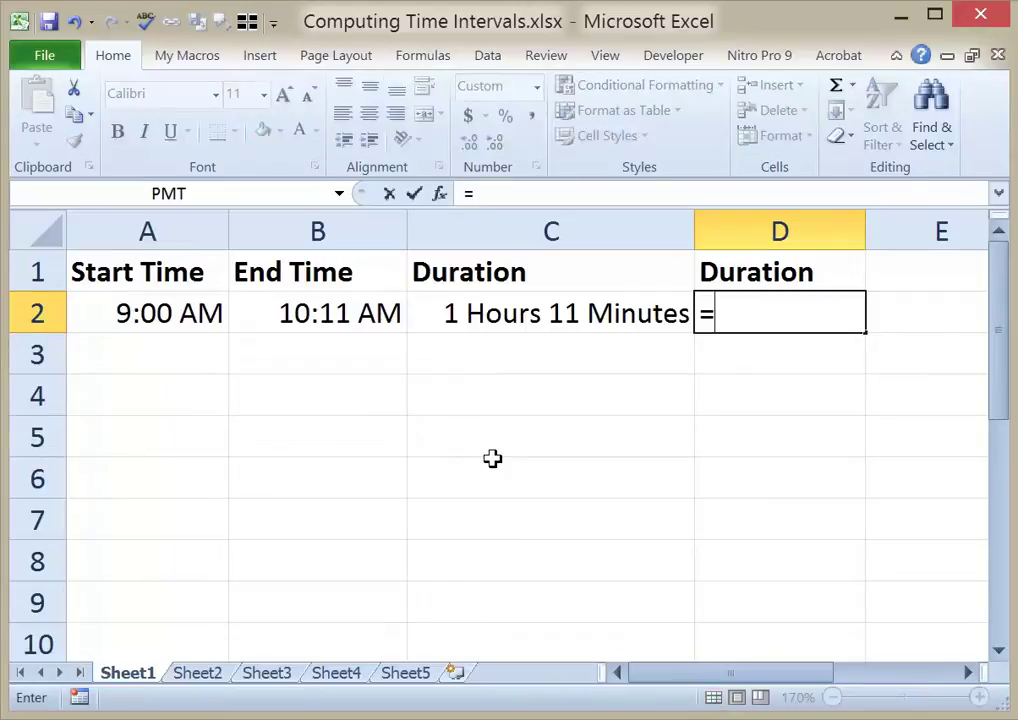
{"action": "left_click", "coordinate": [358, 318]}
{"action": "key", "text": "BackSpace"}
{"action": "key", "text": "BackSpace"}
{"action": "type", "text": "("}
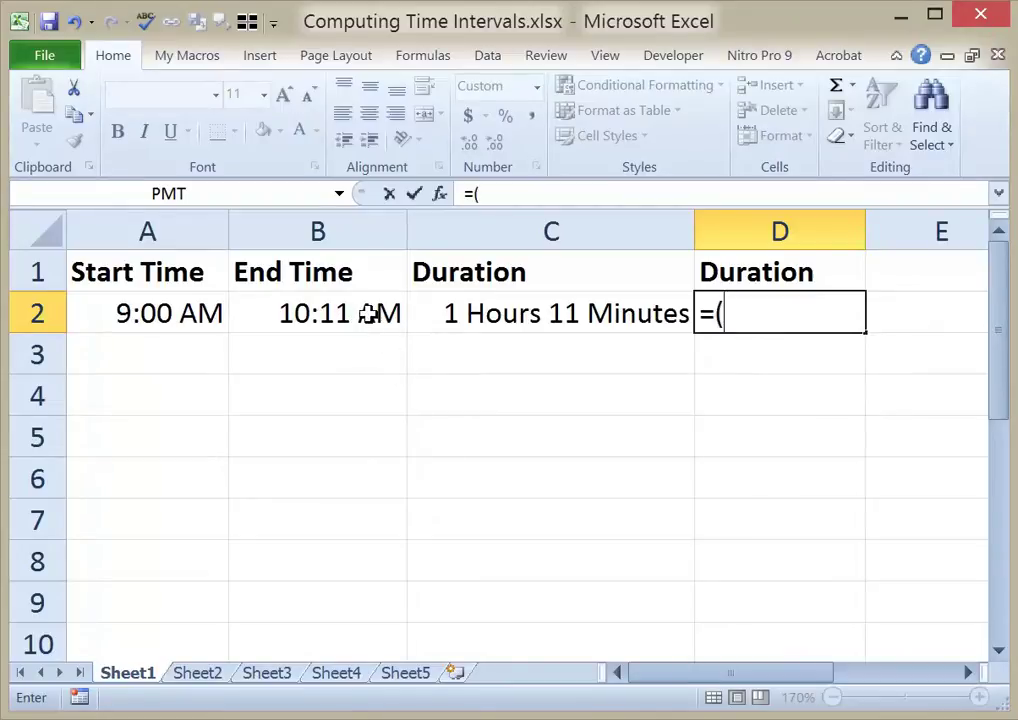
{"action": "left_click", "coordinate": [368, 315]}
{"action": "type", "text": "-"}
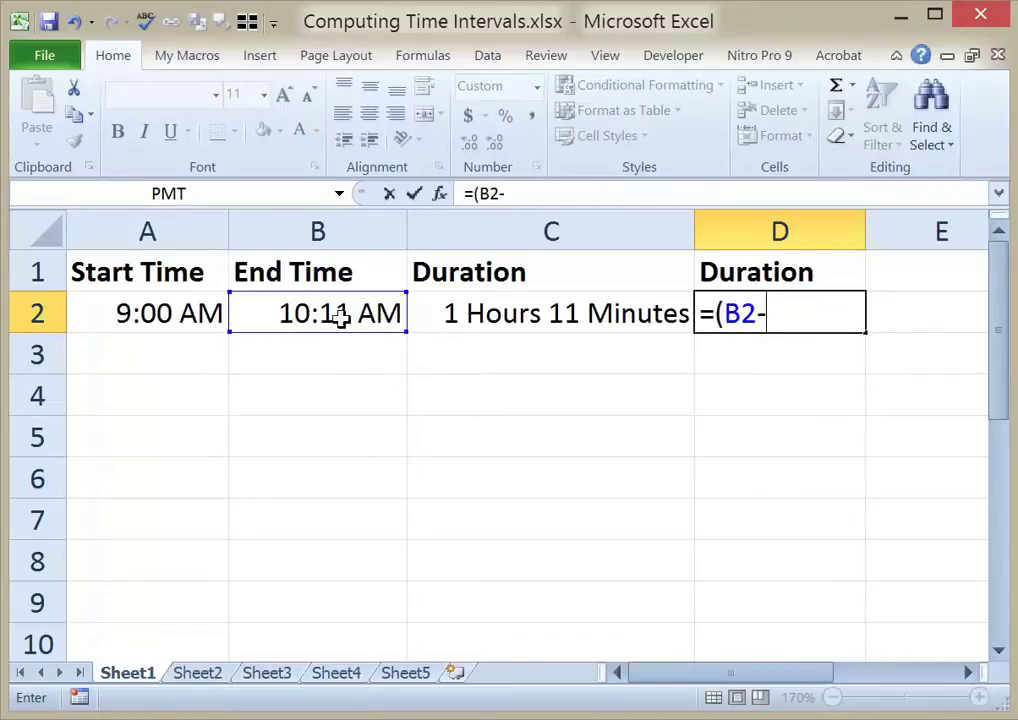
{"action": "left_click", "coordinate": [188, 320]}
{"action": "type", "text": ")"}
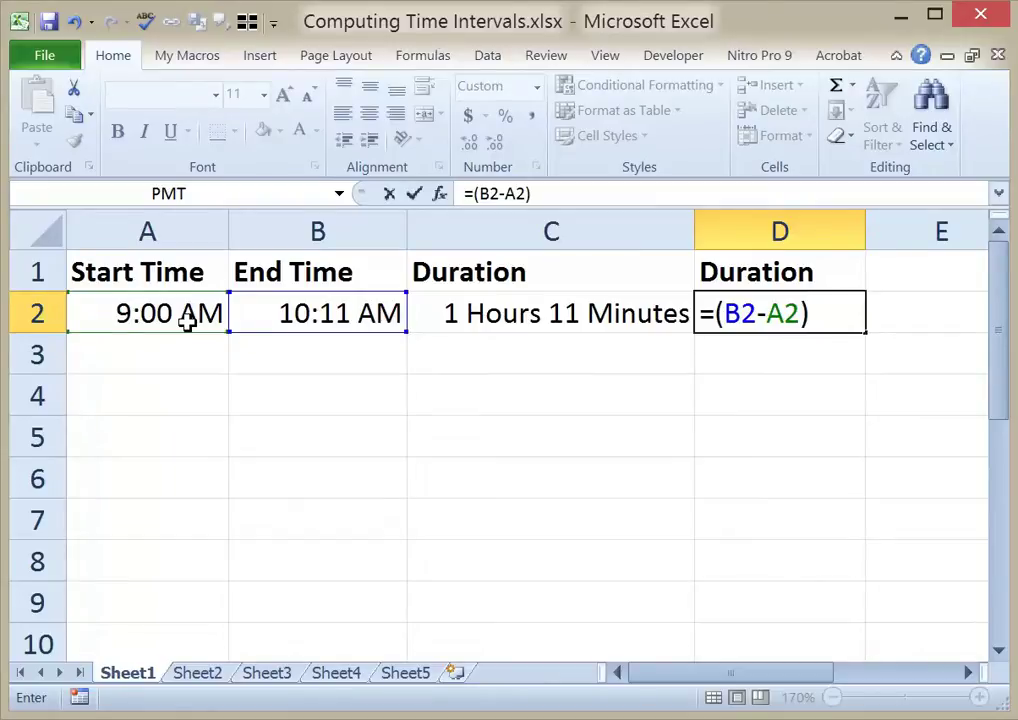
{"action": "key", "text": "Return"}
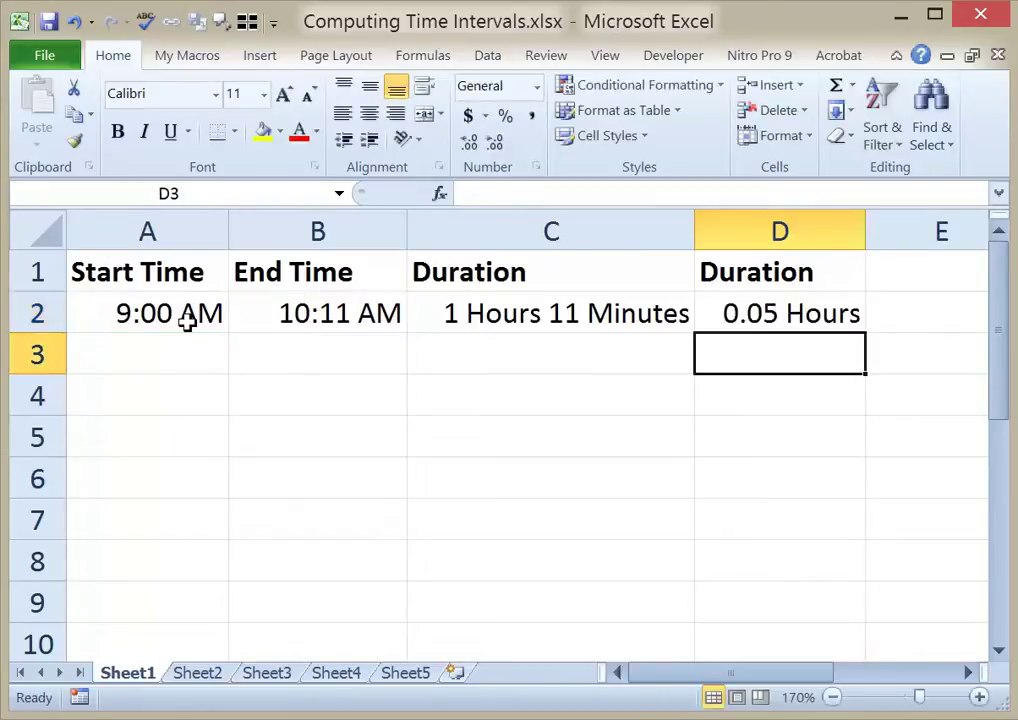
Apply Comma Style to D2 and extend its formula to =(B2-A2) * 24, giving 1.18.
{"action": "left_click", "coordinate": [750, 313]}
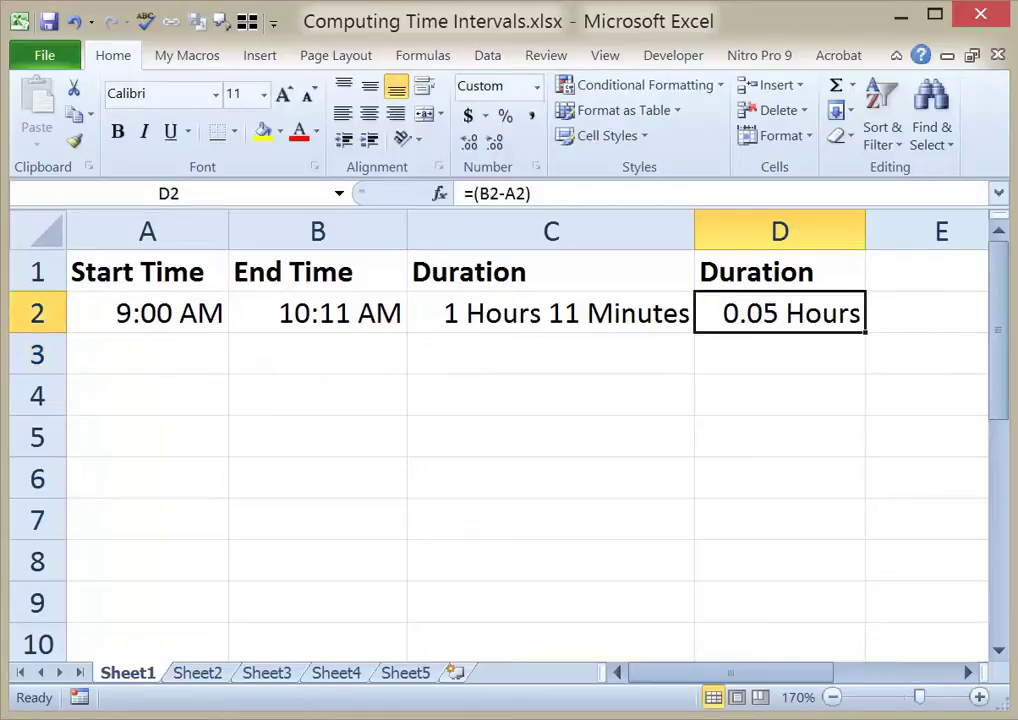
{"action": "left_click", "coordinate": [532, 118]}
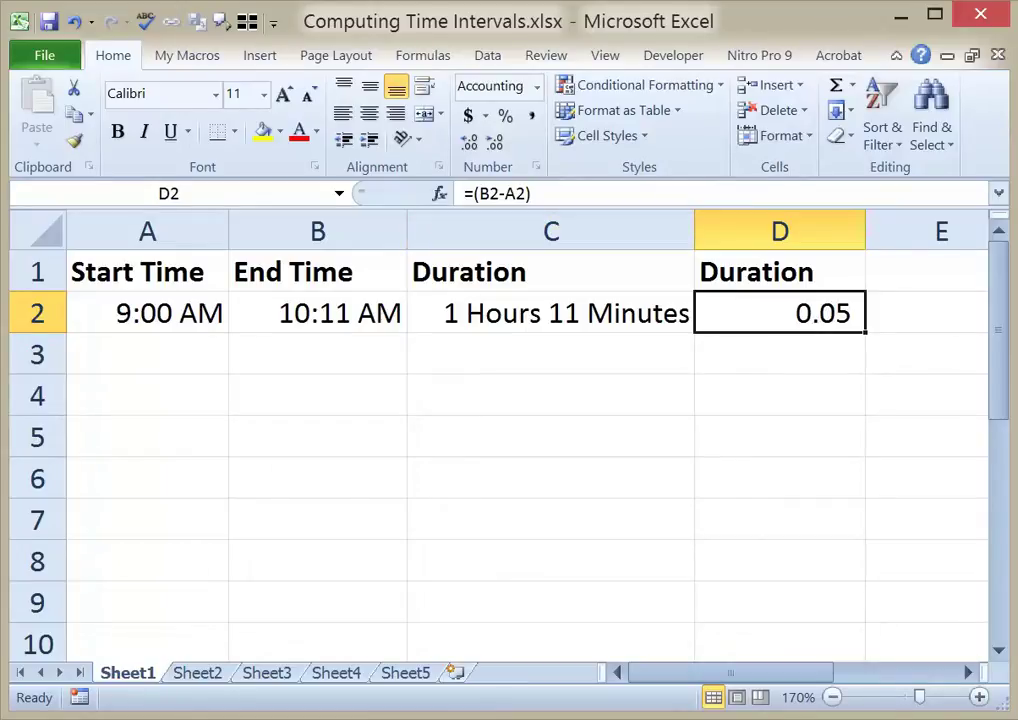
{"action": "key", "text": "F2"}
{"action": "type", "text": "* 24"}
{"action": "key", "text": "Return"}
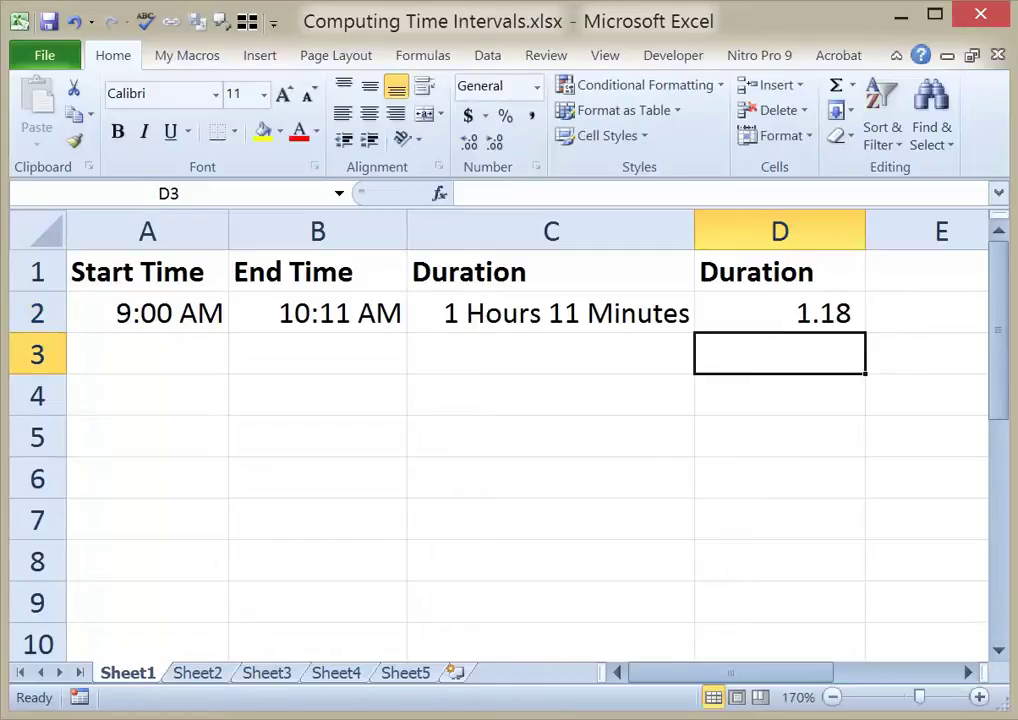
{"action": "left_click", "coordinate": [773, 313]}
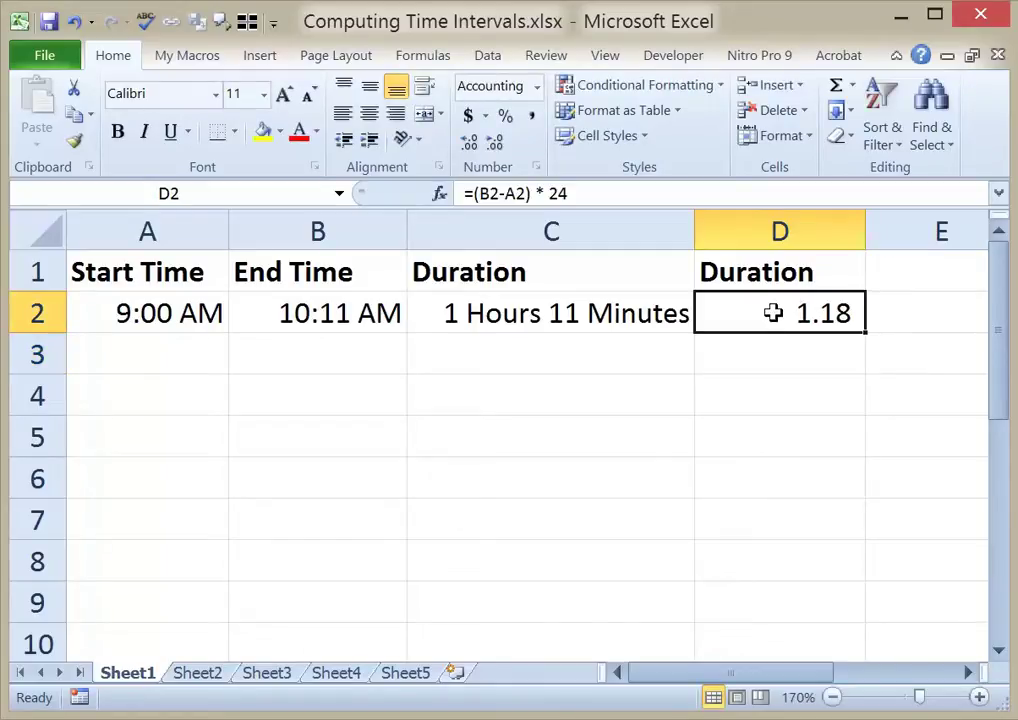
Change B2's end time to 11:00 AM and review the formulas in C2 and D2.
{"action": "left_click", "coordinate": [367, 316]}
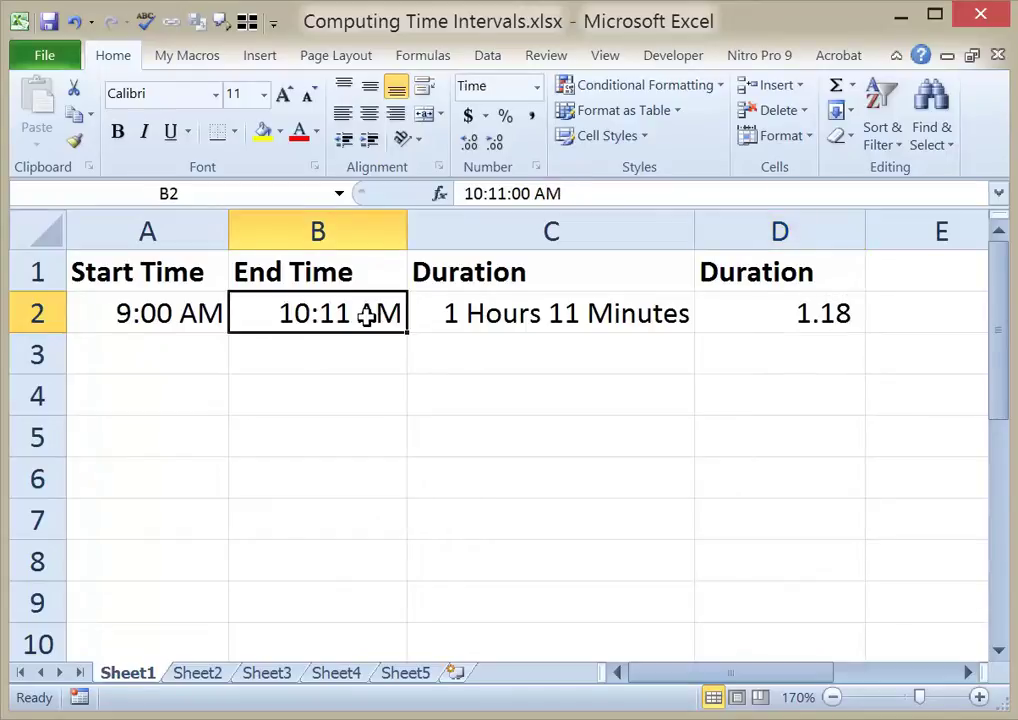
{"action": "type", "text": "11:00"}
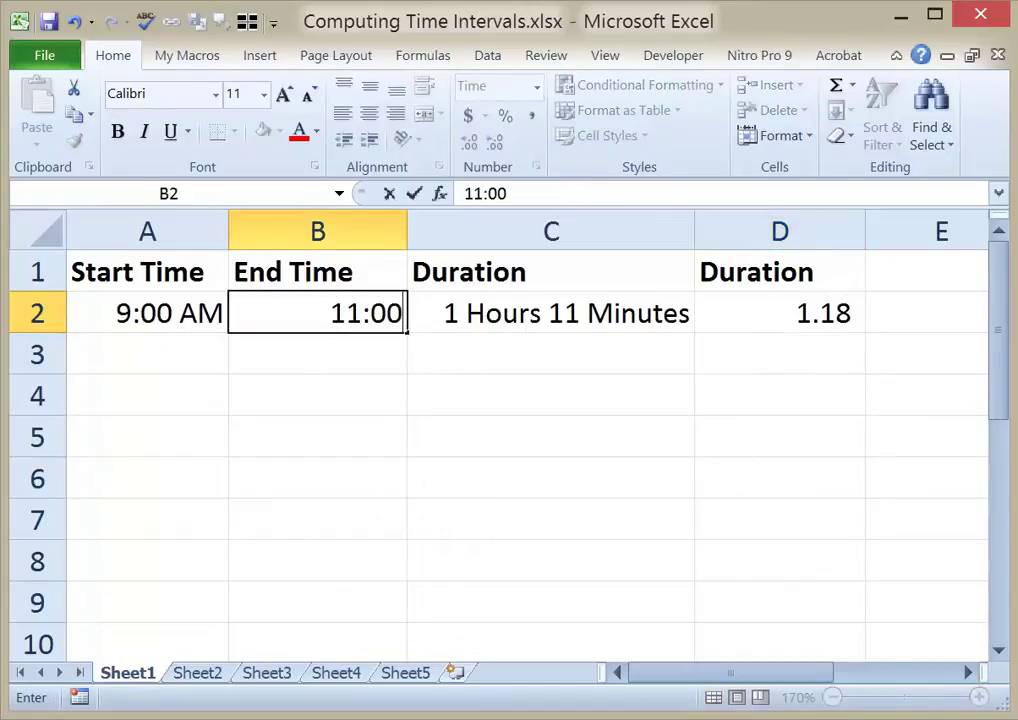
{"action": "key", "text": "Return"}
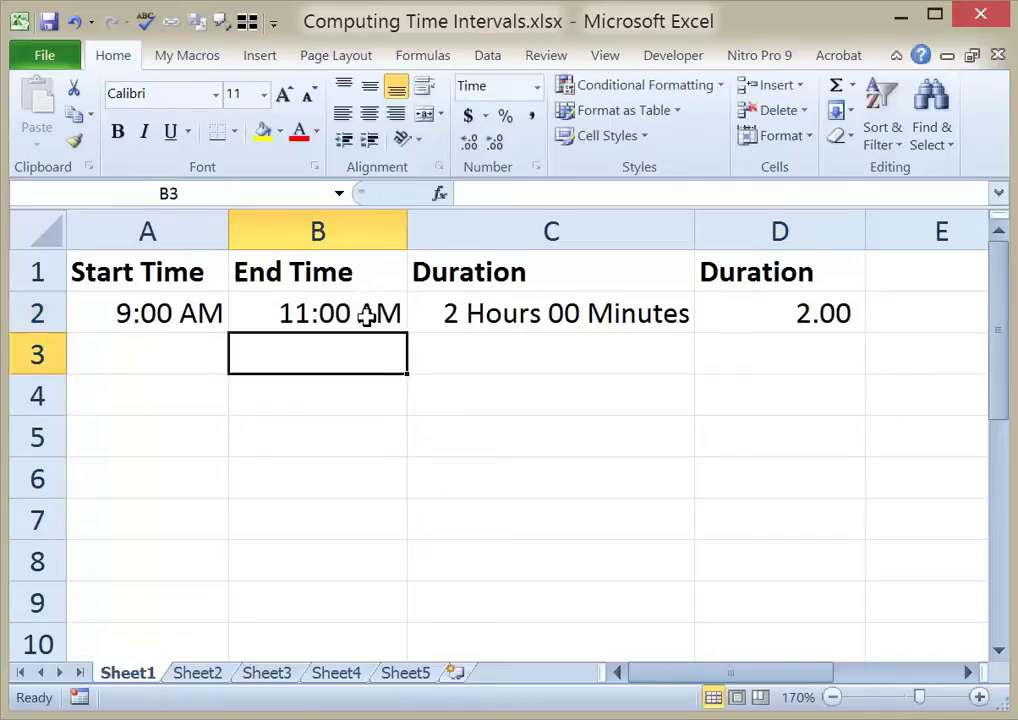
{"action": "left_click", "coordinate": [445, 316]}
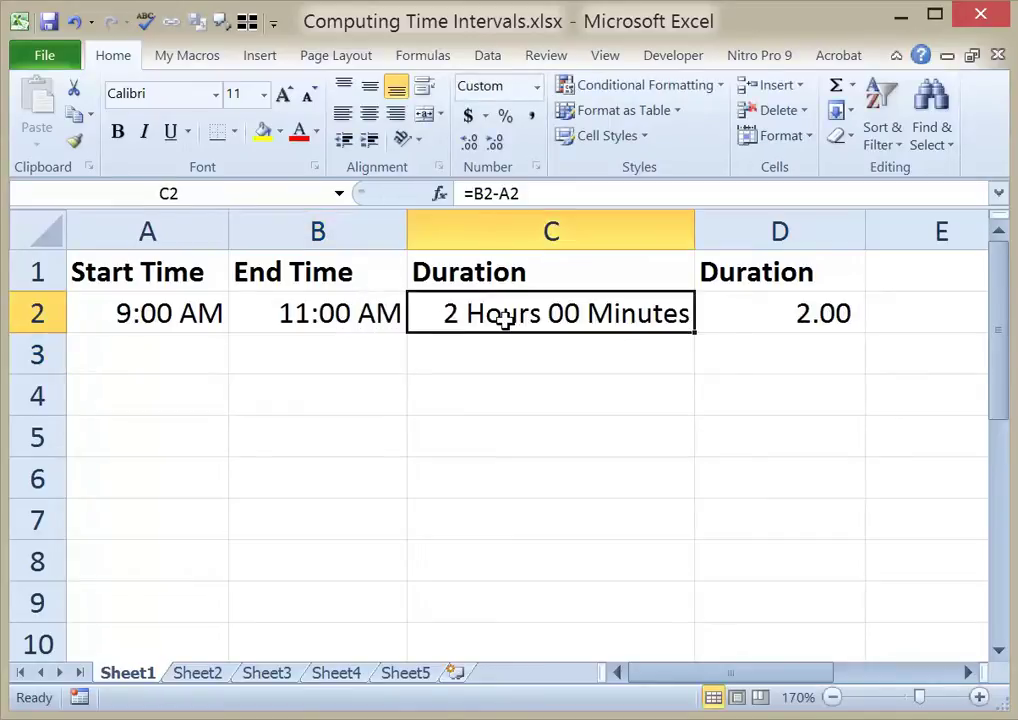
{"action": "left_click", "coordinate": [800, 314]}
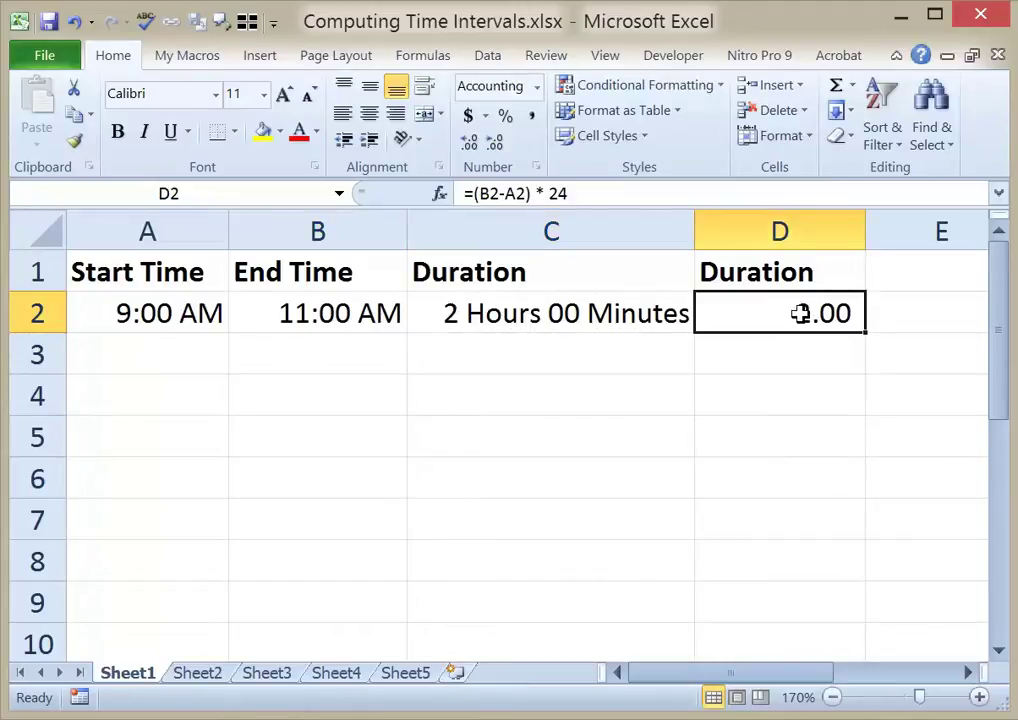
Set the end time to 11:45 AM so durations read 2 Hours 45 Minutes and 2.75.
{"action": "left_click", "coordinate": [369, 325]}
{"action": "type", "text": "1"}
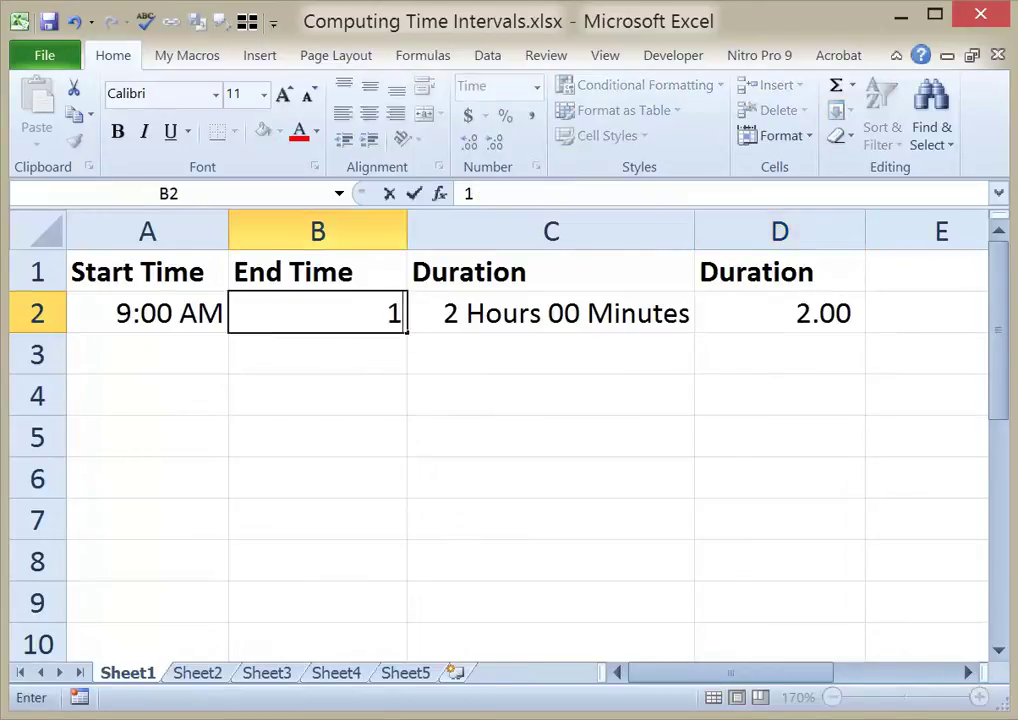
{"action": "type", "text": "1:45"}
{"action": "key", "text": "Return"}
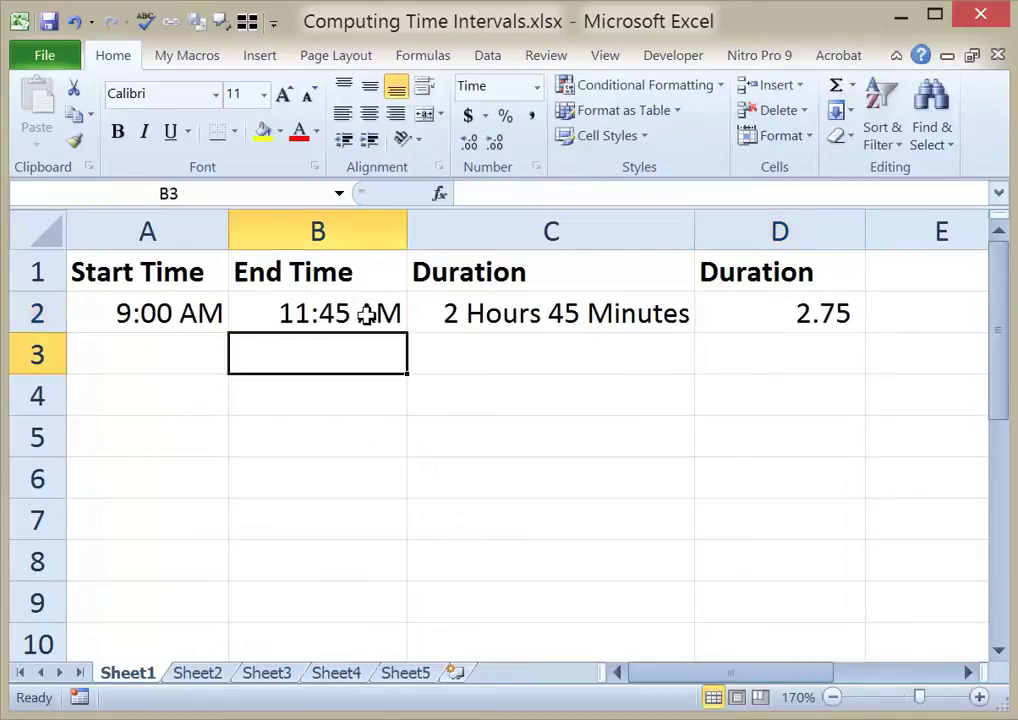
{"action": "left_click", "coordinate": [484, 311]}
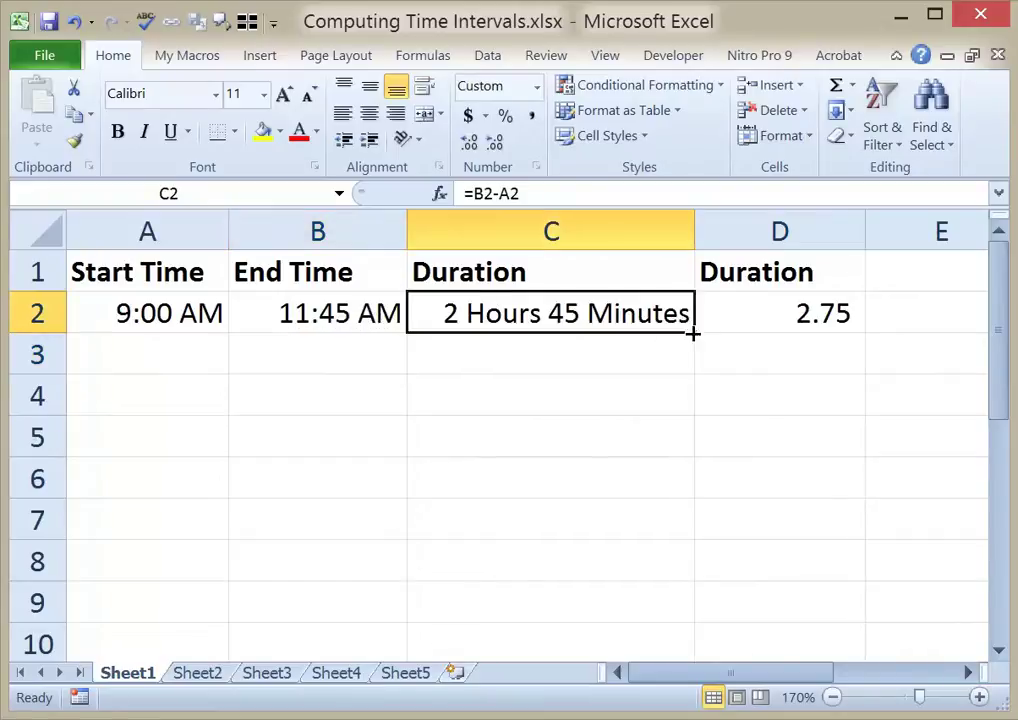